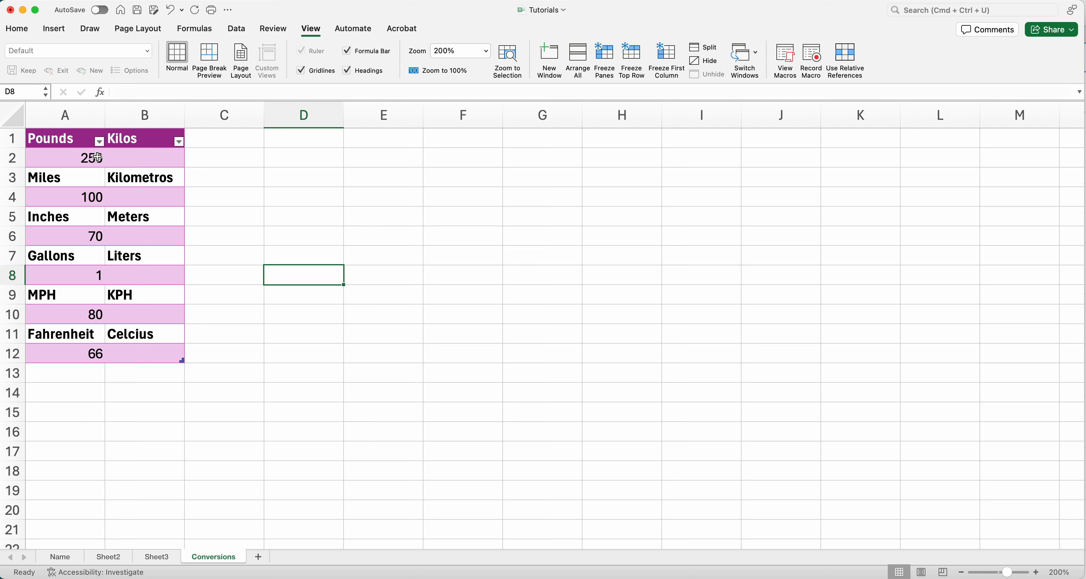
Step: Examine the value and result cells of each unit pair in the conversions table
{"action": "left_click", "coordinate": [101, 157]}
{"action": "left_click", "coordinate": [126, 160]}
{"action": "left_click", "coordinate": [67, 185]}
{"action": "left_click", "coordinate": [118, 185]}
{"action": "left_click", "coordinate": [75, 223]}
{"action": "left_click", "coordinate": [118, 216]}
{"action": "left_click", "coordinate": [90, 236]}
{"action": "left_click", "coordinate": [129, 243]}
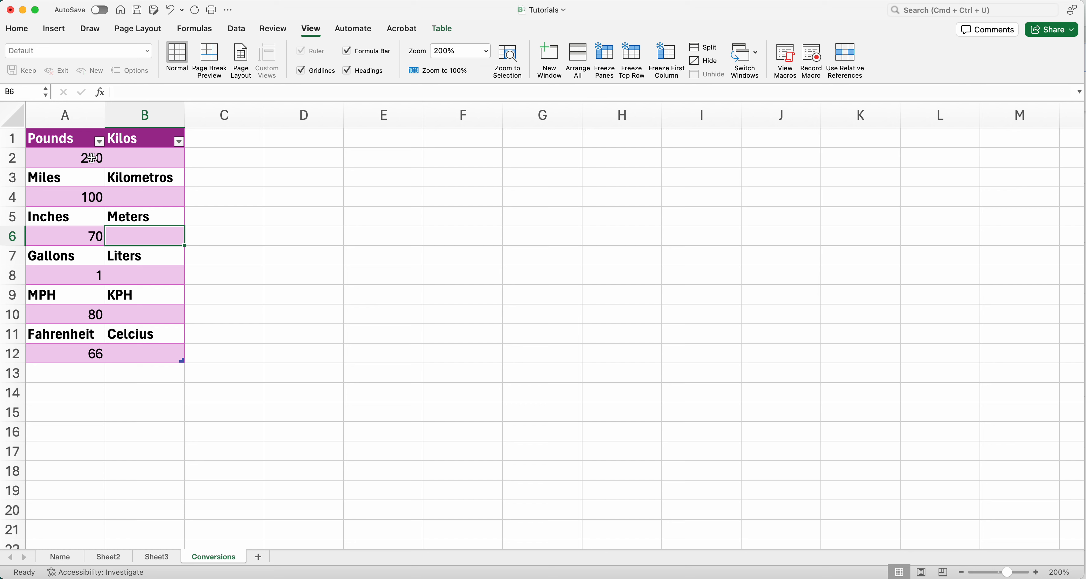
{"action": "left_click", "coordinate": [79, 158]}
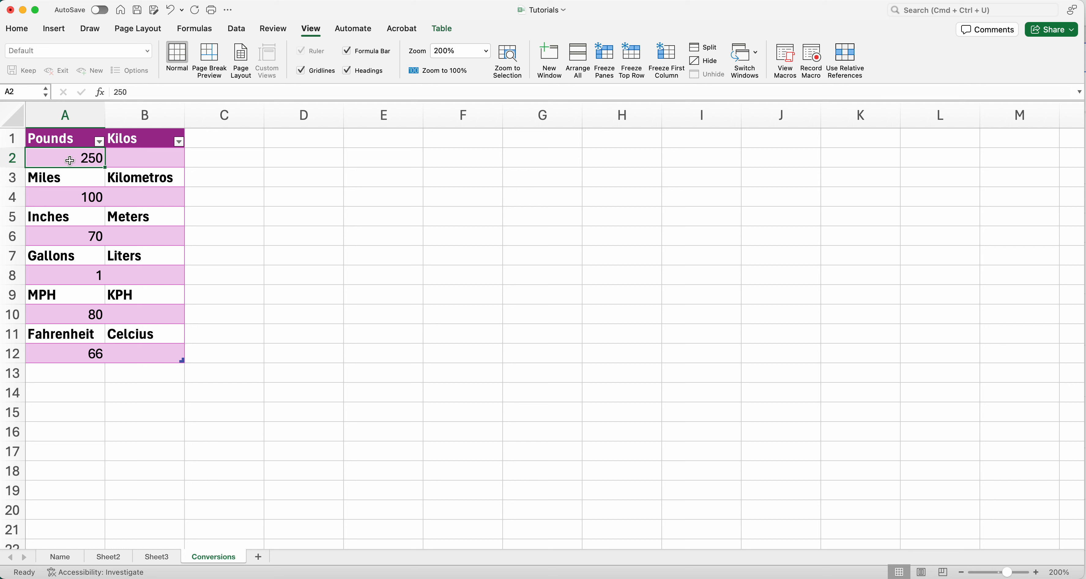
Step: Start a CONVERT formula in the Kilos cell B2 using the adjacent pounds value 250 as the number
{"action": "left_click", "coordinate": [141, 157]}
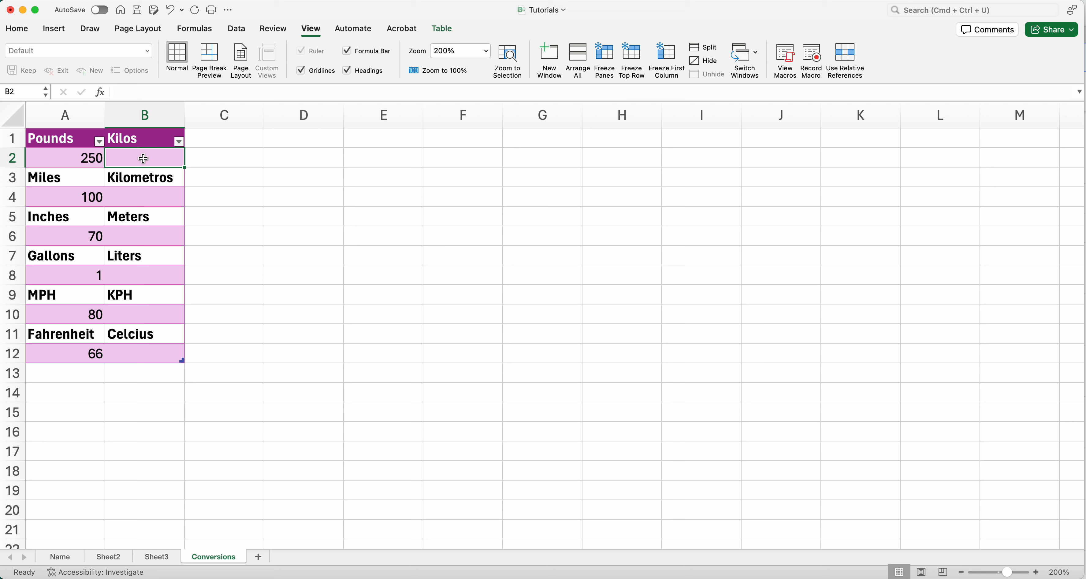
{"action": "type", "text": "="}
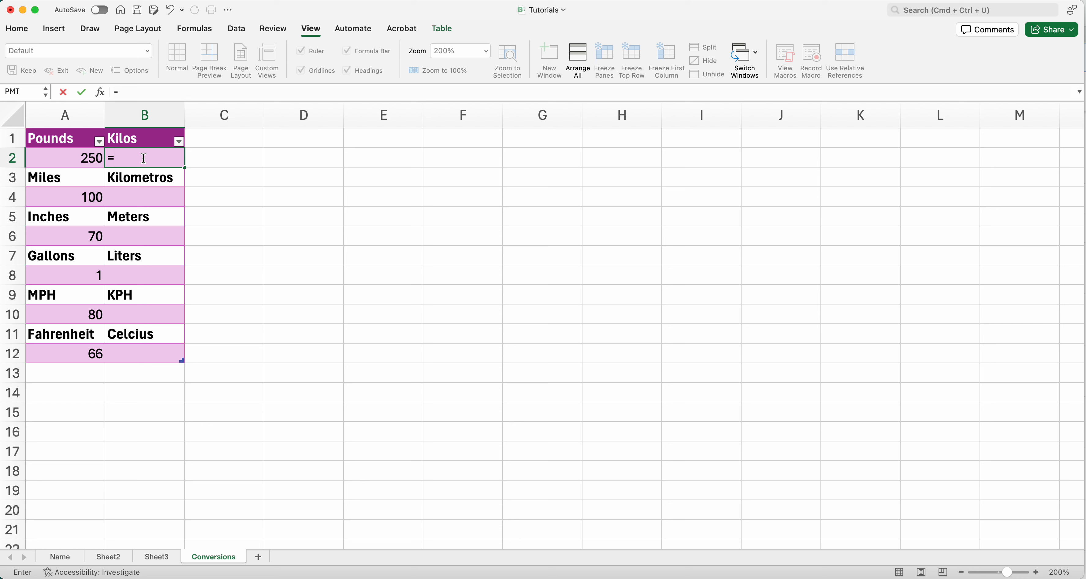
{"action": "type", "text": "convert"}
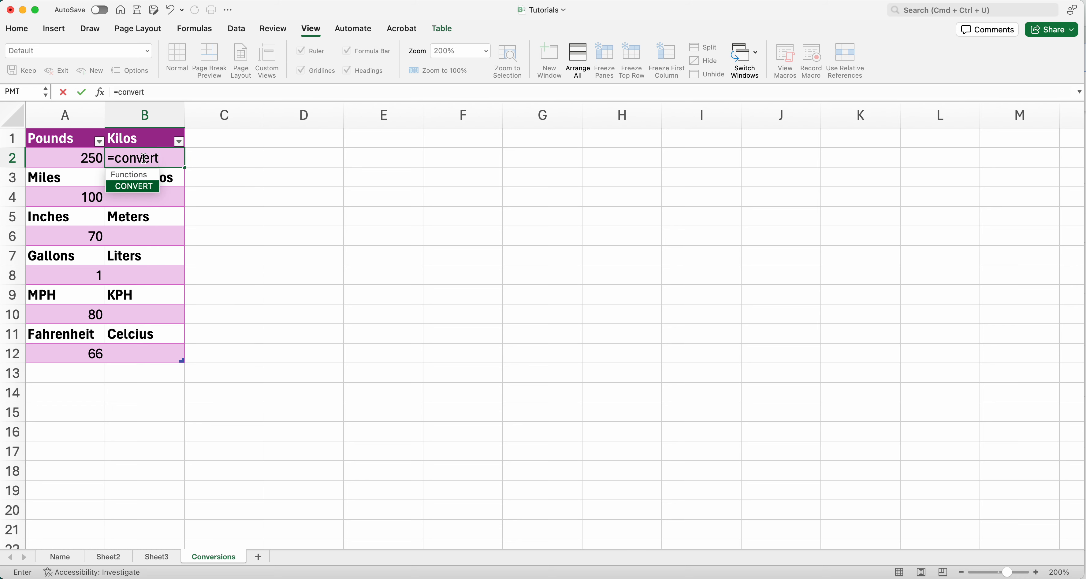
{"action": "type", "text": "("}
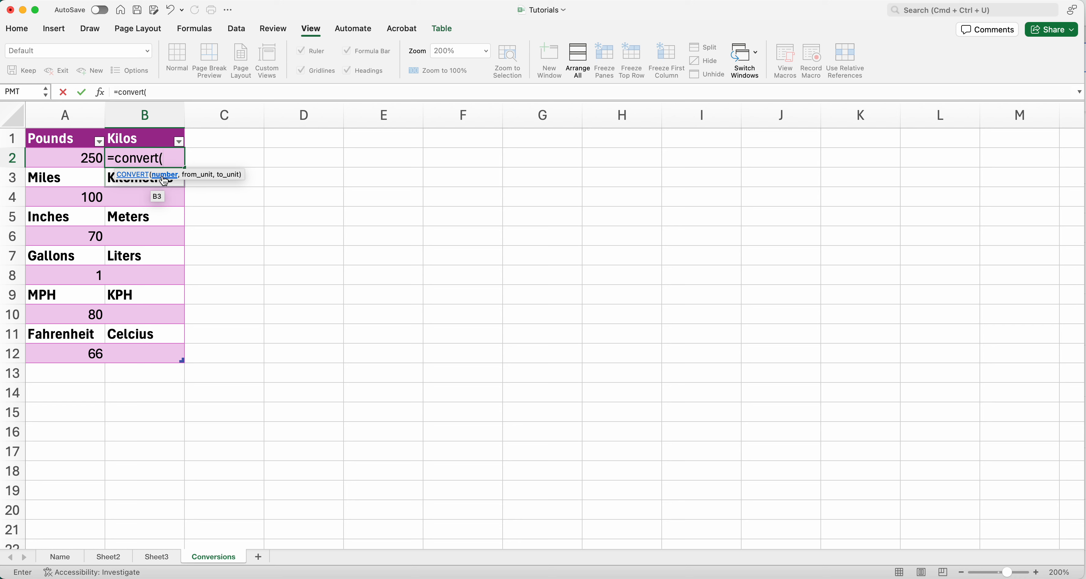
{"action": "left_click", "coordinate": [74, 158]}
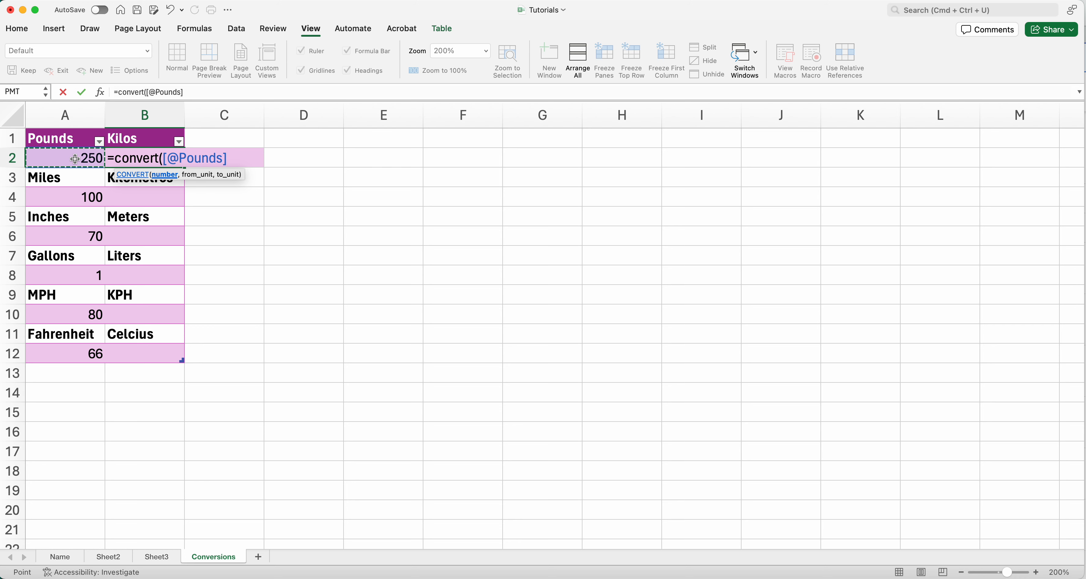
{"action": "type", "text": ","}
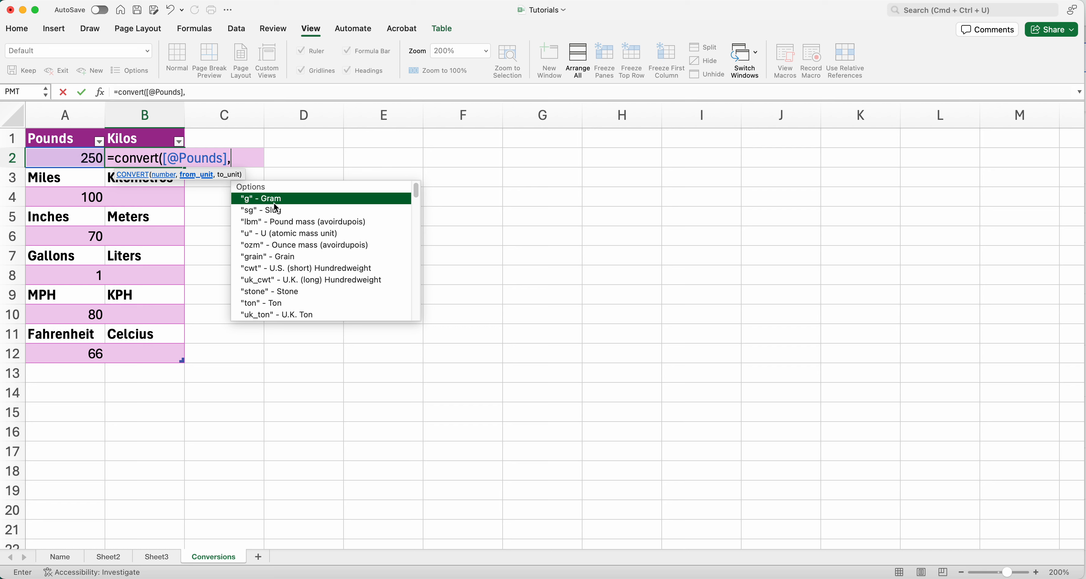
{"action": "scroll", "coordinate": [334, 292], "scroll_direction": "down", "scroll_amount": 3}
{"action": "scroll", "coordinate": [336, 295], "scroll_direction": "down", "scroll_amount": 3}
{"action": "scroll", "coordinate": [335, 295], "scroll_direction": "up", "scroll_amount": 5}
{"action": "scroll", "coordinate": [335, 295], "scroll_direction": "down", "scroll_amount": 4}
{"action": "scroll", "coordinate": [334, 294], "scroll_direction": "up", "scroll_amount": 5}
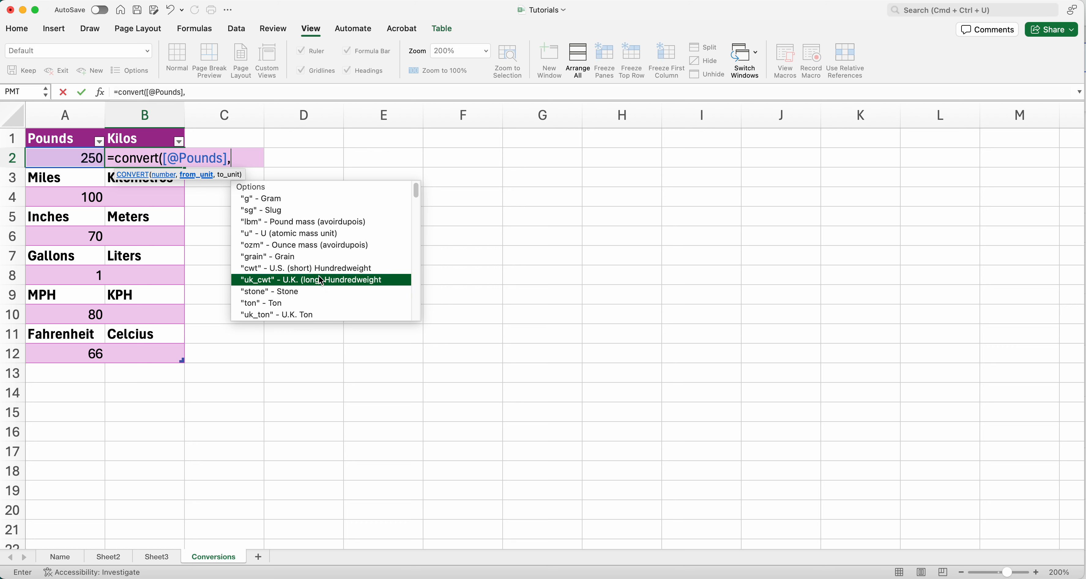
{"action": "type", "text": "\""}
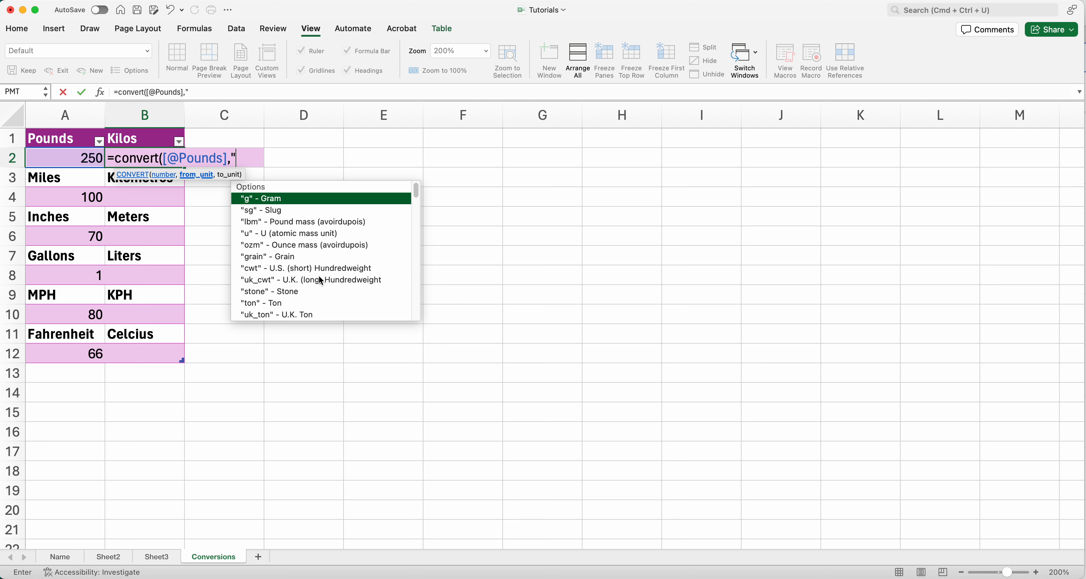
{"action": "type", "text": "kg\","}
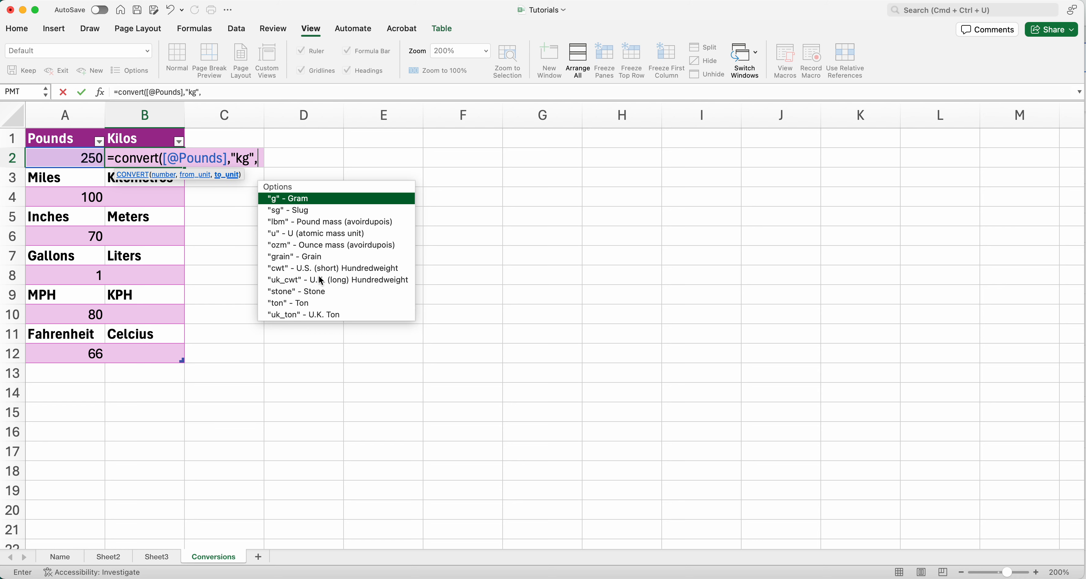
{"action": "key", "text": "BackSpace"}
{"action": "key", "text": "BackSpace"}
{"action": "key", "text": "BackSpace"}
{"action": "key", "text": "BackSpace"}
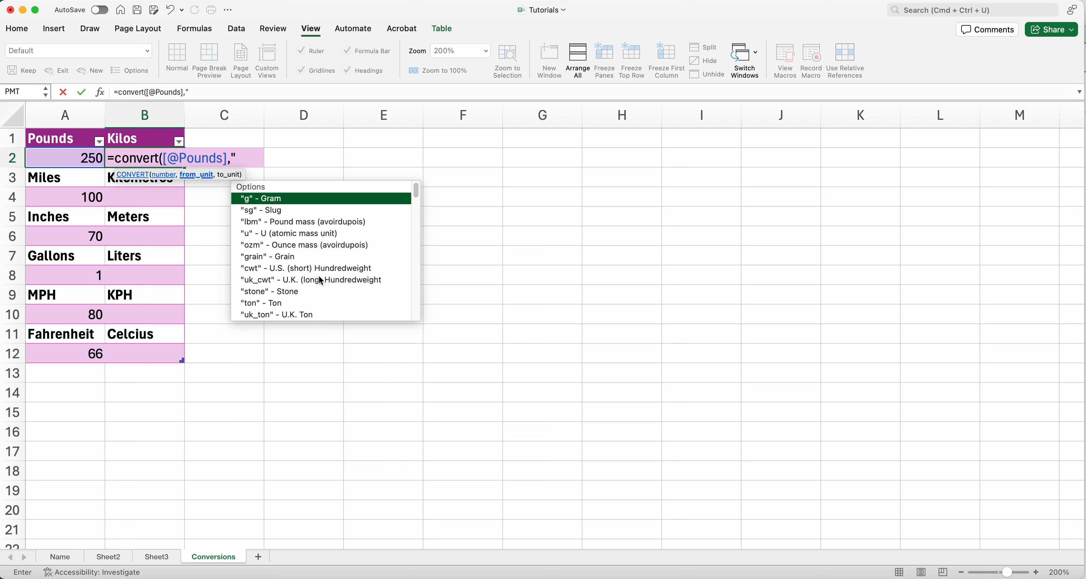
Step: Complete the B2 formula with "lbm" as the from-unit and "kg" as the to-unit, and enter it
{"action": "type", "text": "lbm\""}
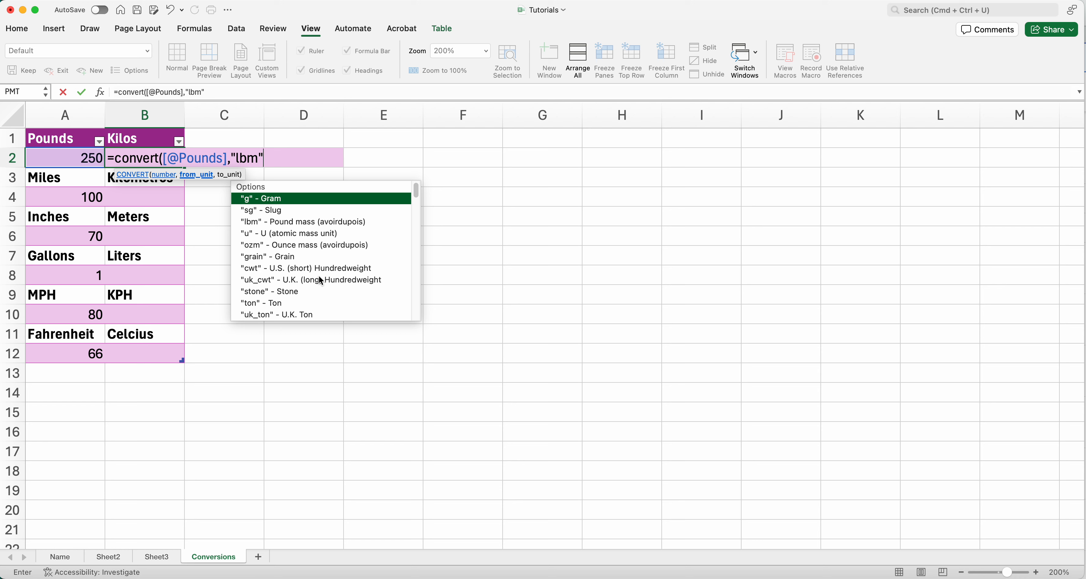
{"action": "type", "text": ","}
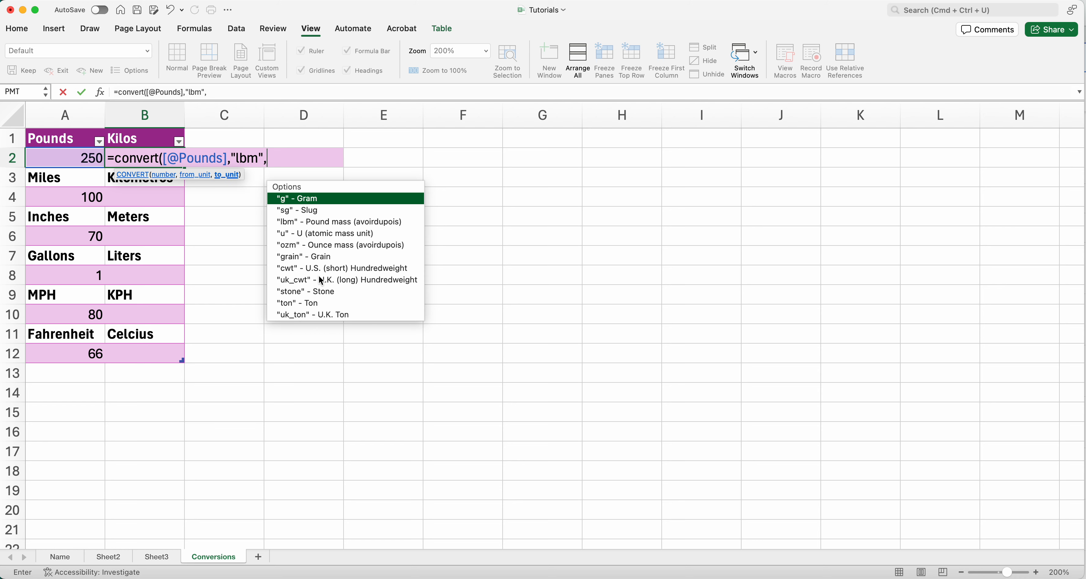
{"action": "type", "text": "\"kg\")"}
{"action": "key", "text": "Return"}
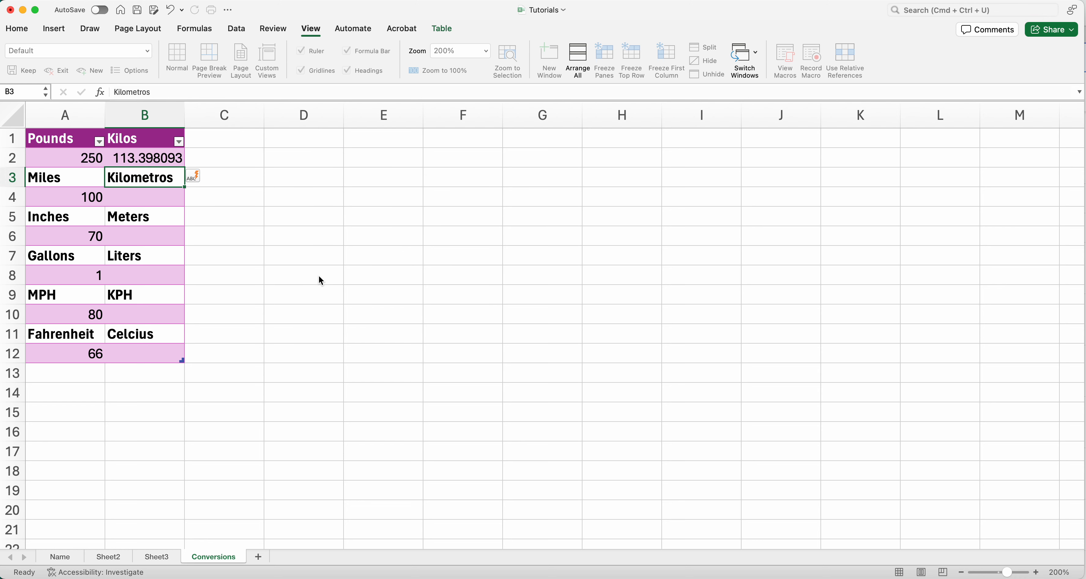
Step: Inspect the pounds value, the new B2 formula and the miles value
{"action": "left_click", "coordinate": [91, 160]}
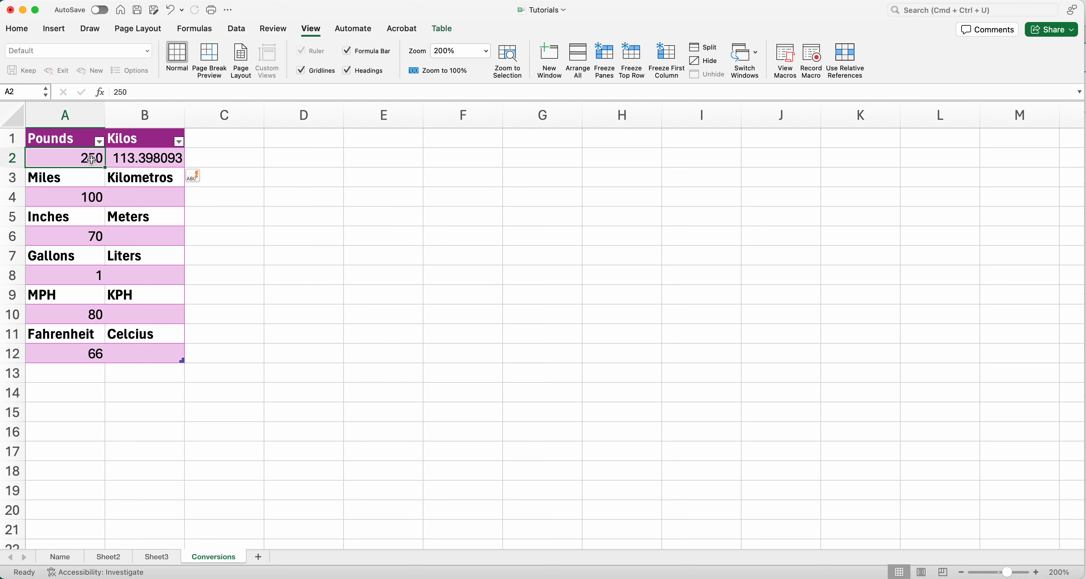
{"action": "left_click", "coordinate": [120, 164]}
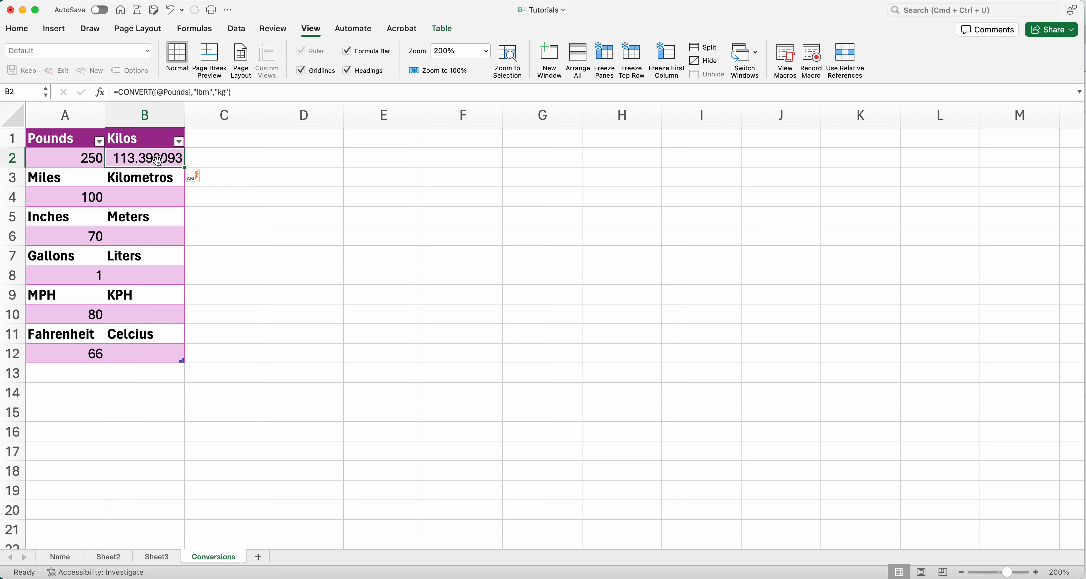
{"action": "left_click", "coordinate": [77, 199]}
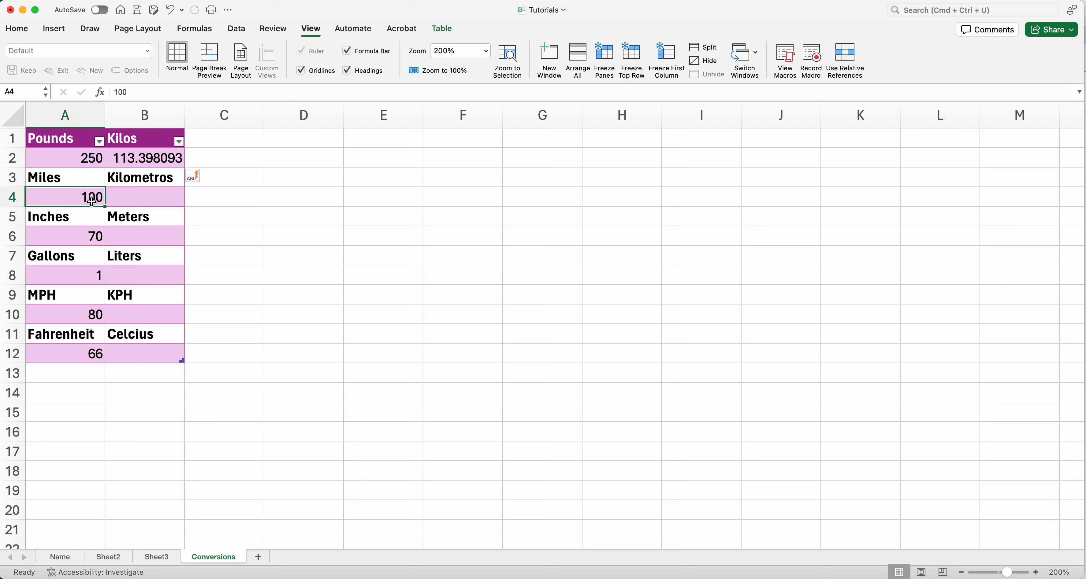
Step: Start a CONVERT formula in the Kilometros cell B4 referencing the miles value 100 beside it
{"action": "left_click", "coordinate": [133, 197]}
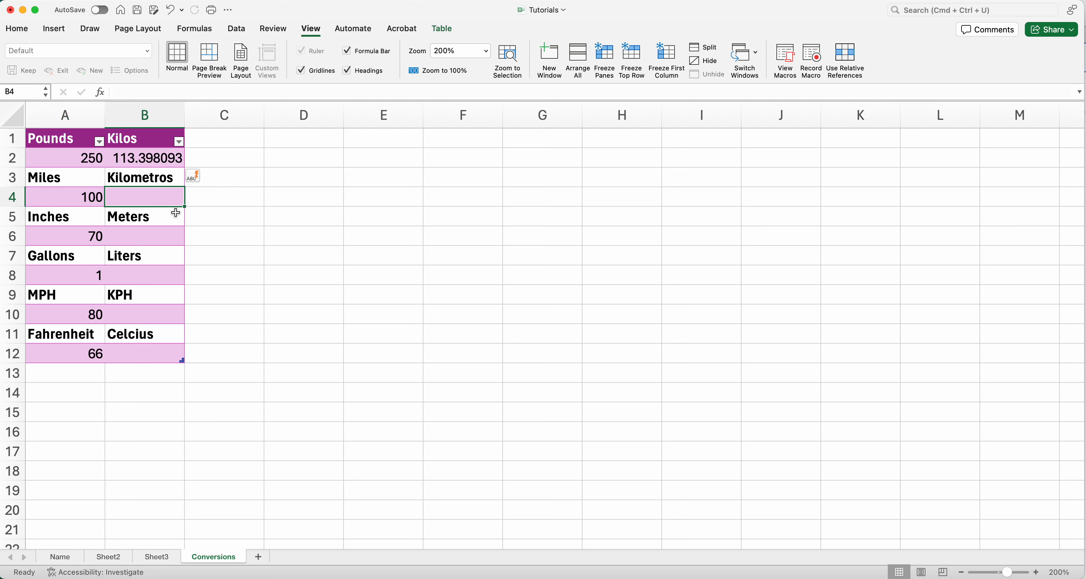
{"action": "type", "text": "="}
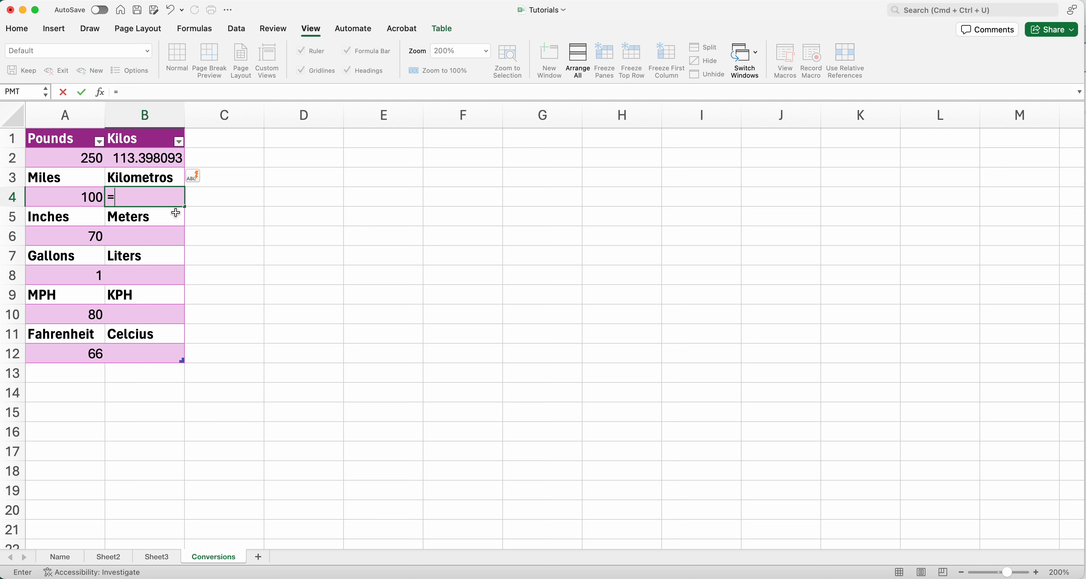
{"action": "type", "text": "convert("}
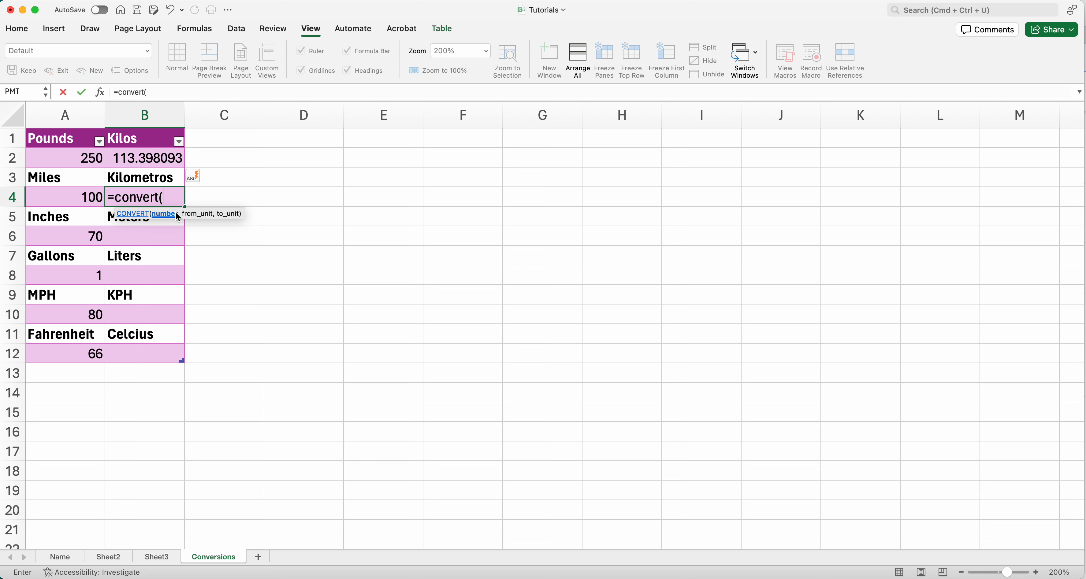
{"action": "left_click", "coordinate": [86, 195]}
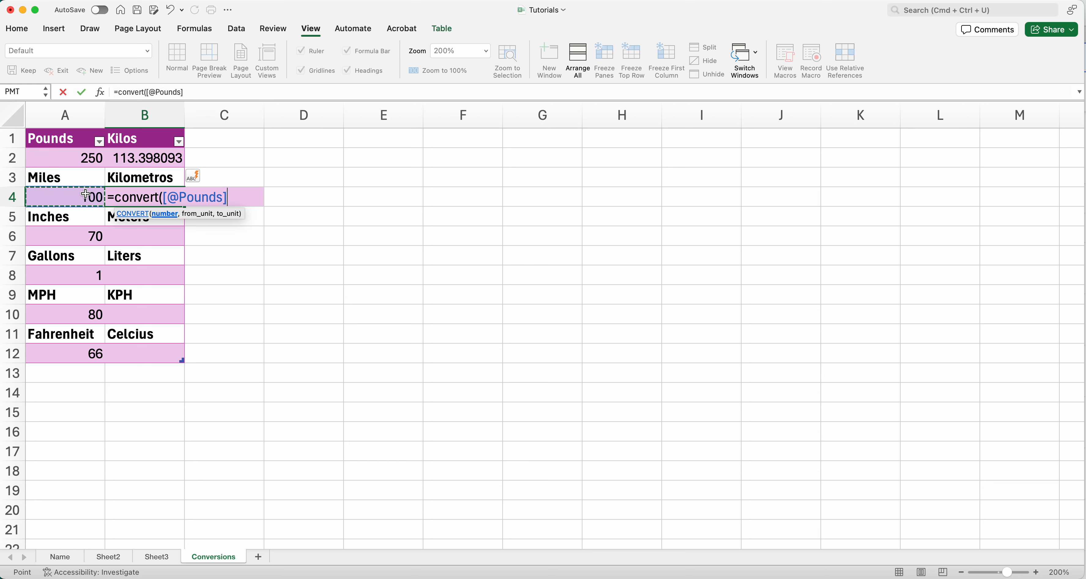
{"action": "type", "text": ","}
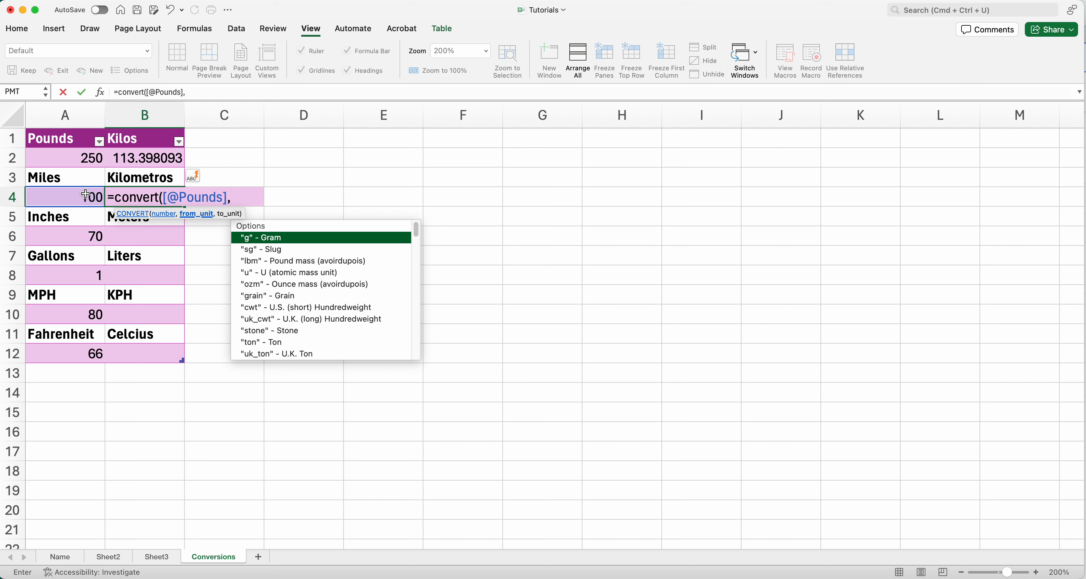
{"action": "type", "text": "\"mi\","}
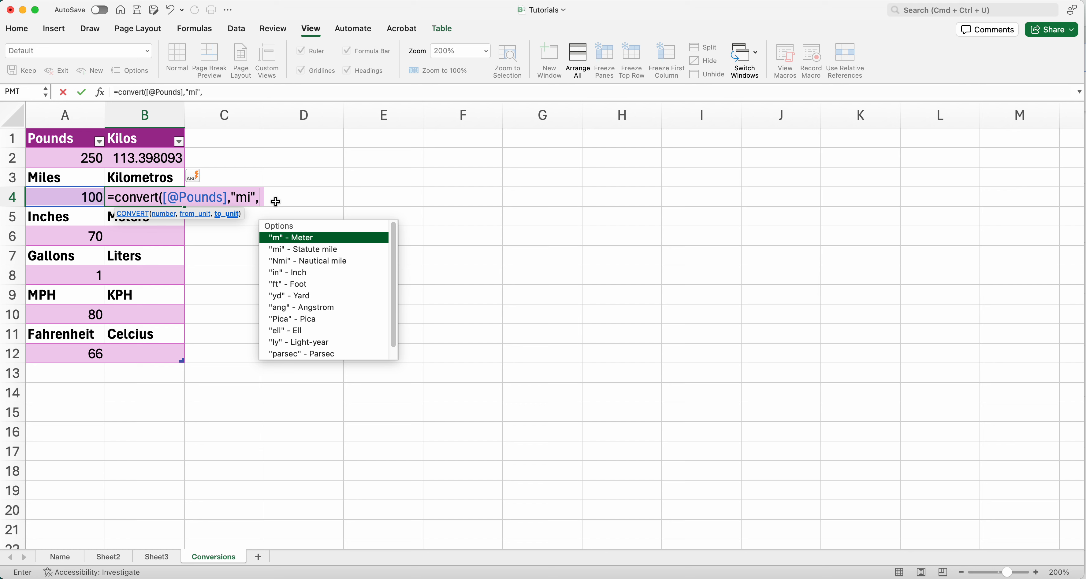
Step: Set the B4 formula's units from "mi" to "km" and enter it
{"action": "type", "text": "\"km\")"}
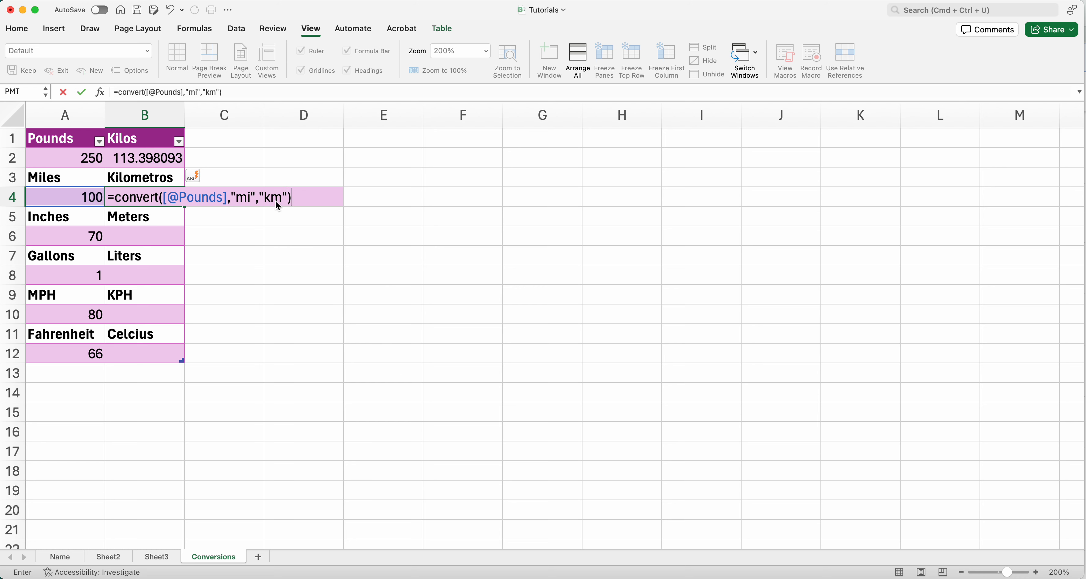
{"action": "key", "text": "Return"}
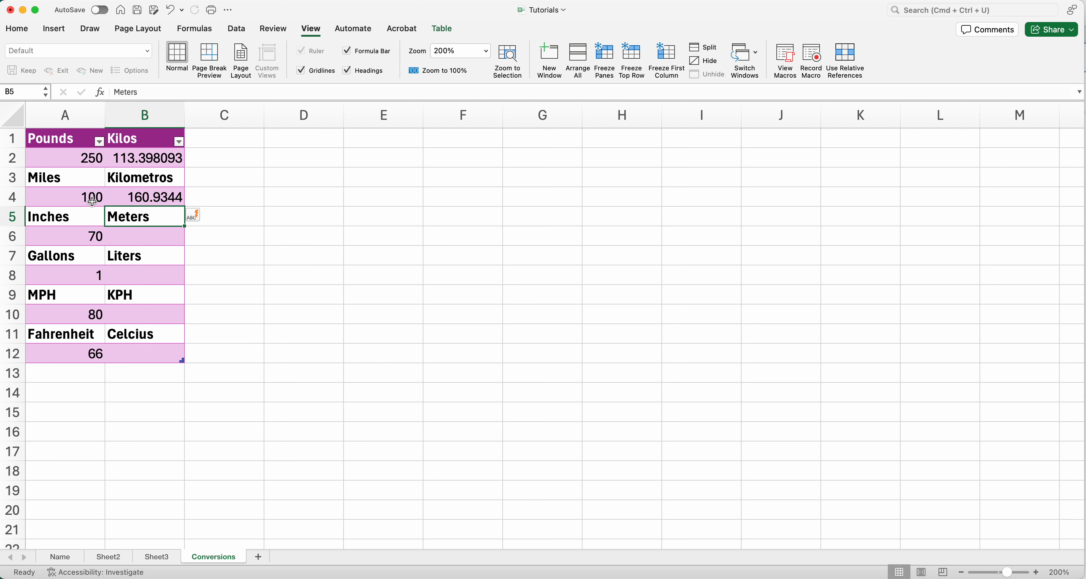
Step: Inspect the kilometre result and the inches value 70
{"action": "left_click", "coordinate": [172, 203]}
{"action": "left_click", "coordinate": [101, 236]}
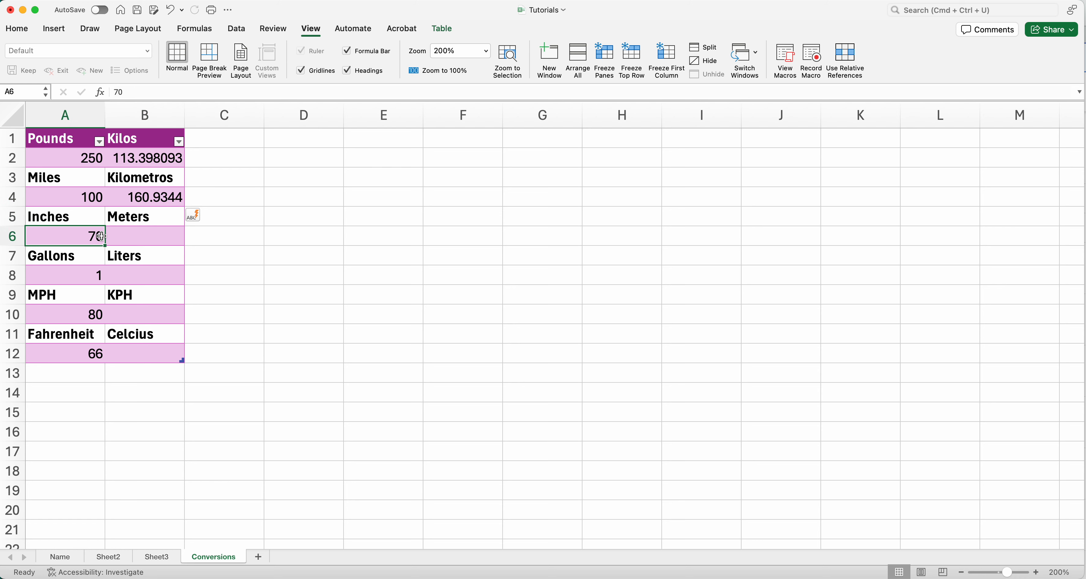
{"action": "left_click", "coordinate": [126, 240]}
{"action": "left_click", "coordinate": [80, 237]}
Step: Enter a CONVERT formula in the Meters cell B6 converting the 70 inches from "in" to "m"
{"action": "left_click", "coordinate": [125, 237]}
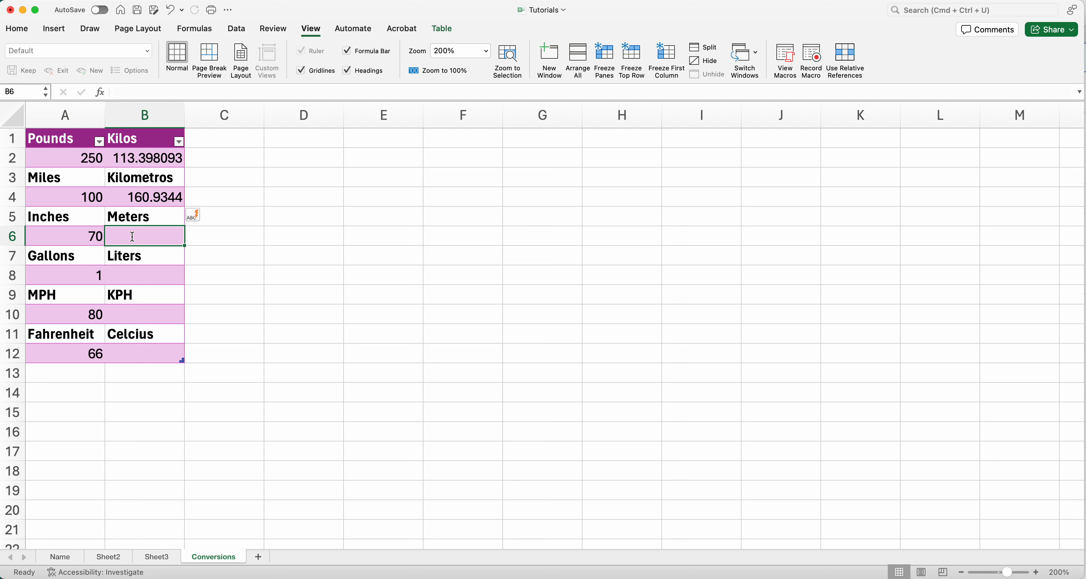
{"action": "type", "text": "=convert("}
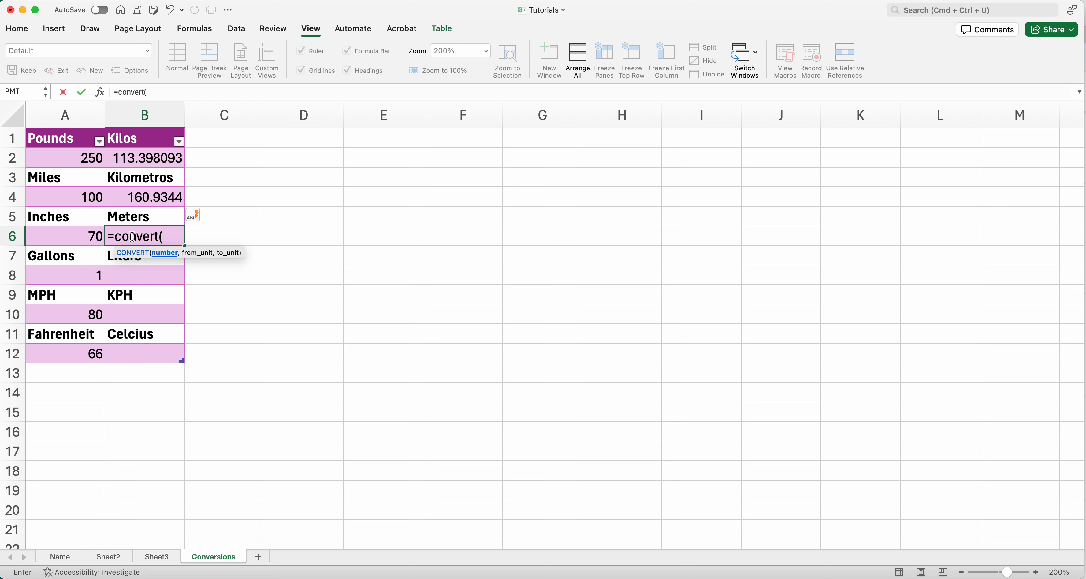
{"action": "left_click", "coordinate": [97, 236]}
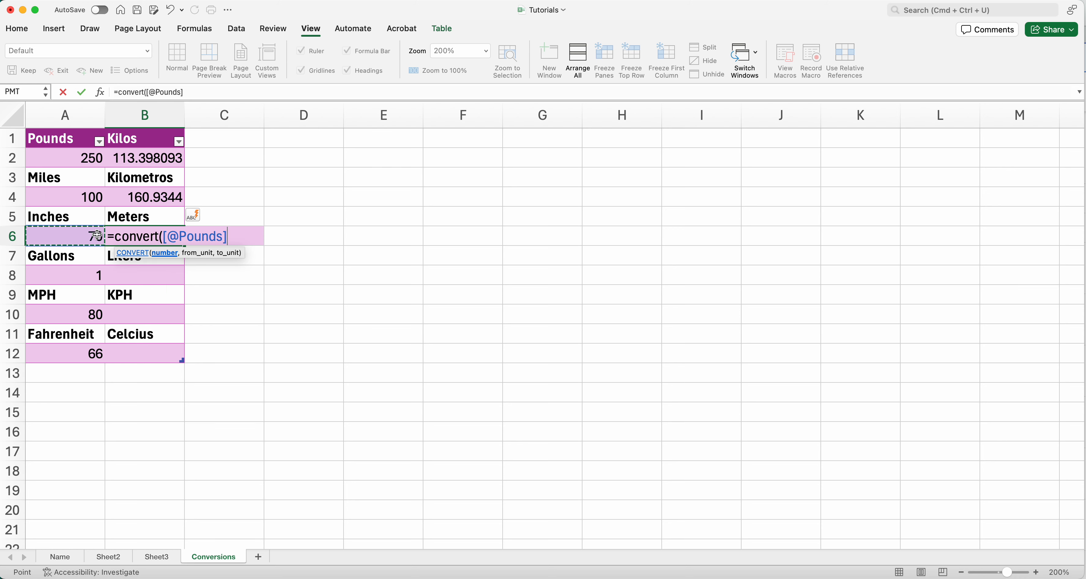
{"action": "type", "text": ","}
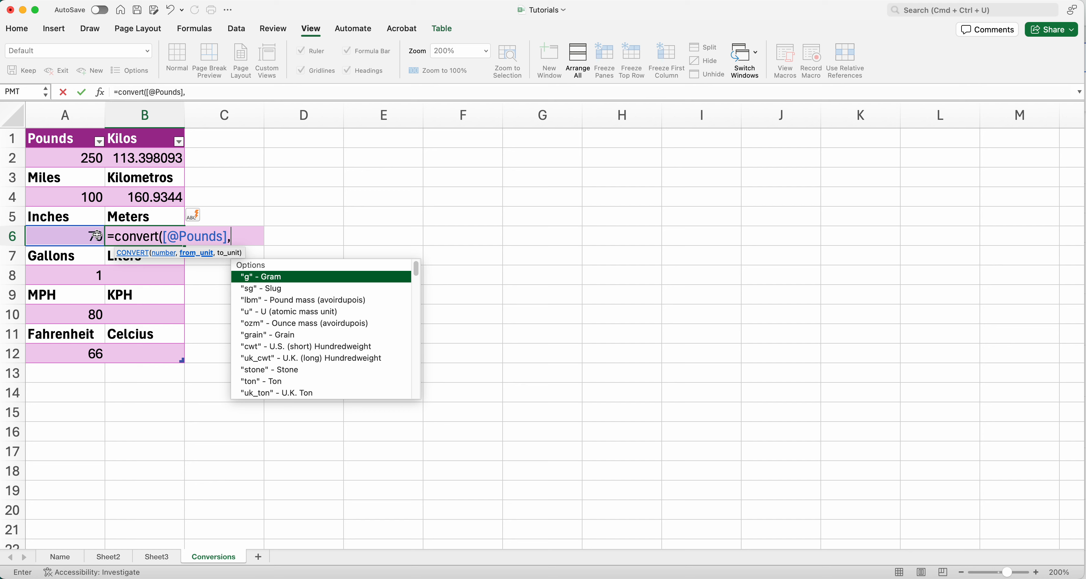
{"action": "type", "text": "\"in\","}
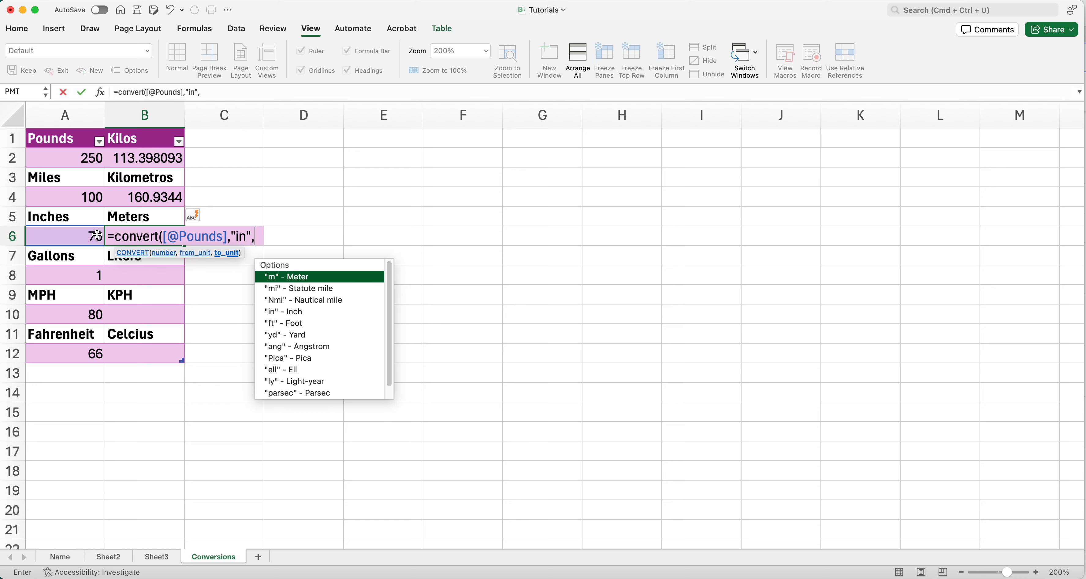
{"action": "double_click", "coordinate": [288, 280]}
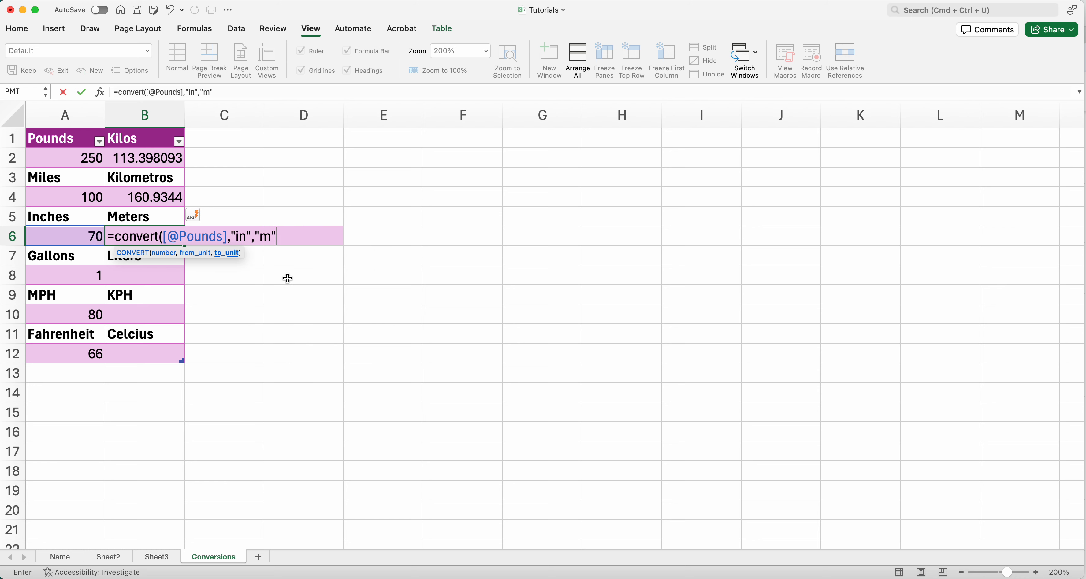
{"action": "key", "text": "Return"}
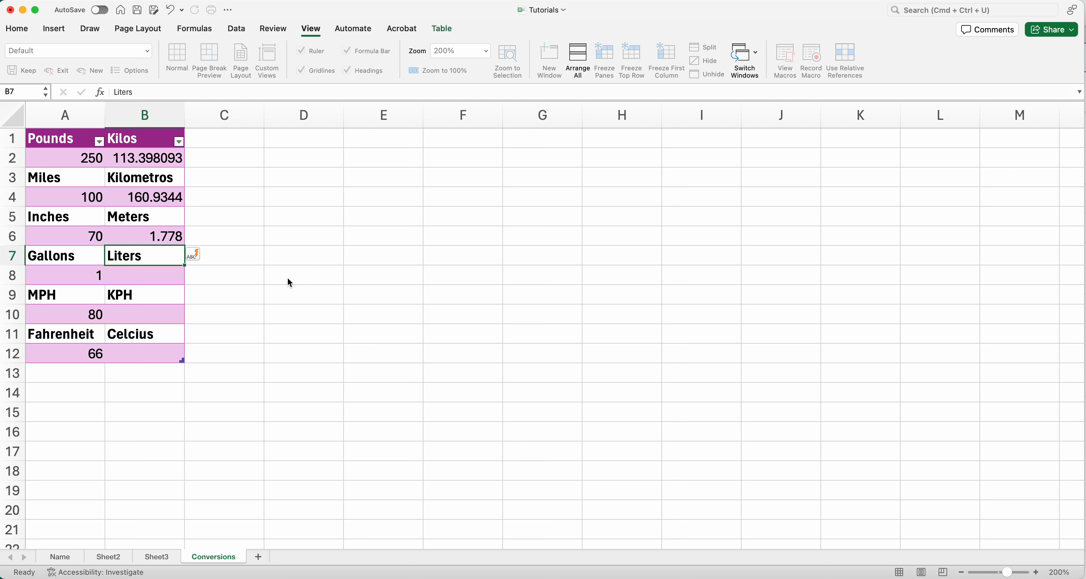
{"action": "left_click", "coordinate": [87, 237]}
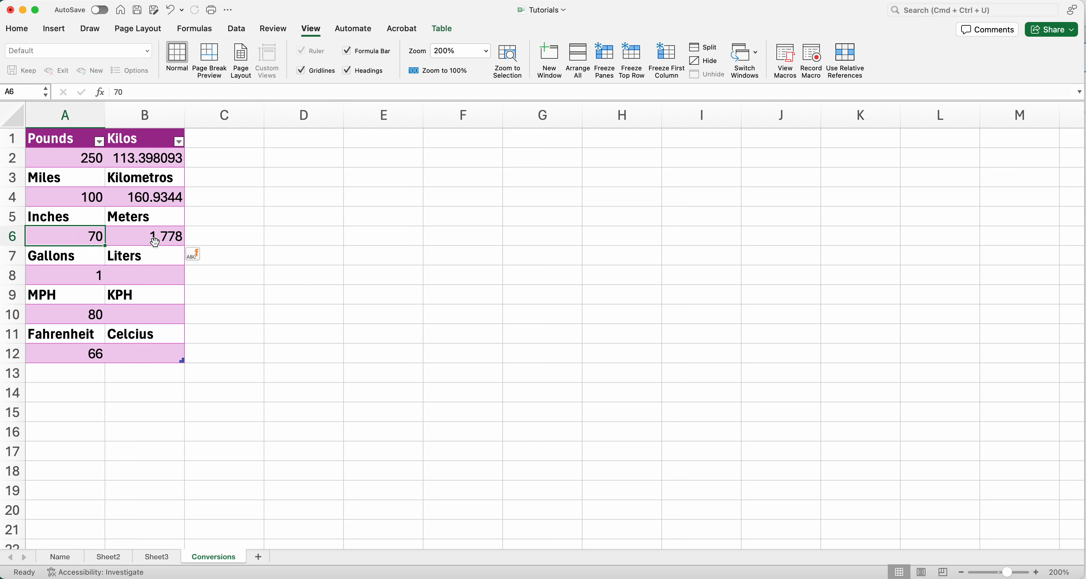
Step: Start a CONVERT formula in the Liters cell B8 referencing the gallons value 1 beside it
{"action": "left_click", "coordinate": [97, 281]}
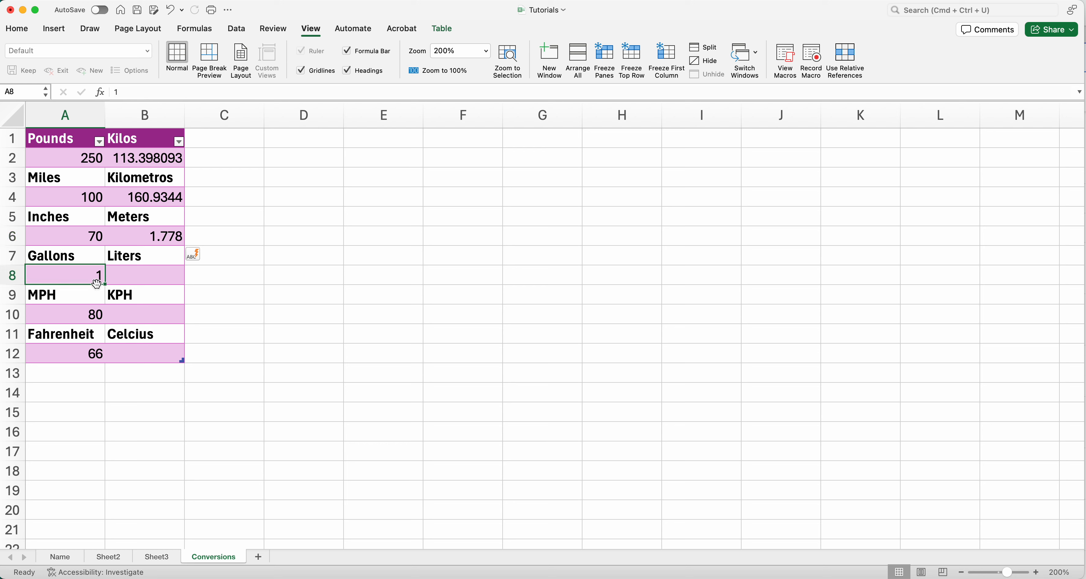
{"action": "left_click", "coordinate": [137, 288]}
{"action": "left_click", "coordinate": [147, 276]}
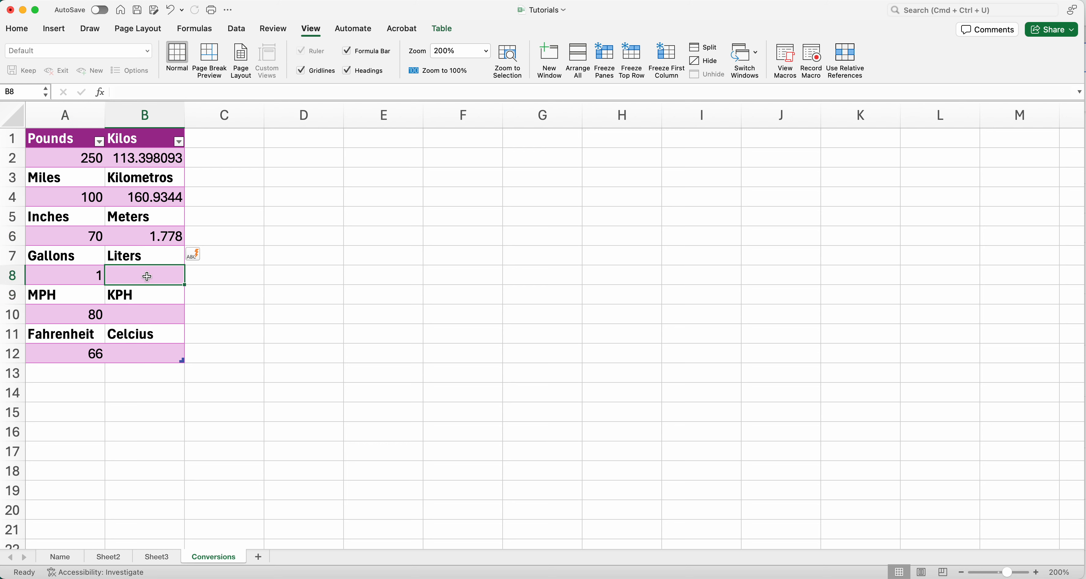
{"action": "type", "text": "="}
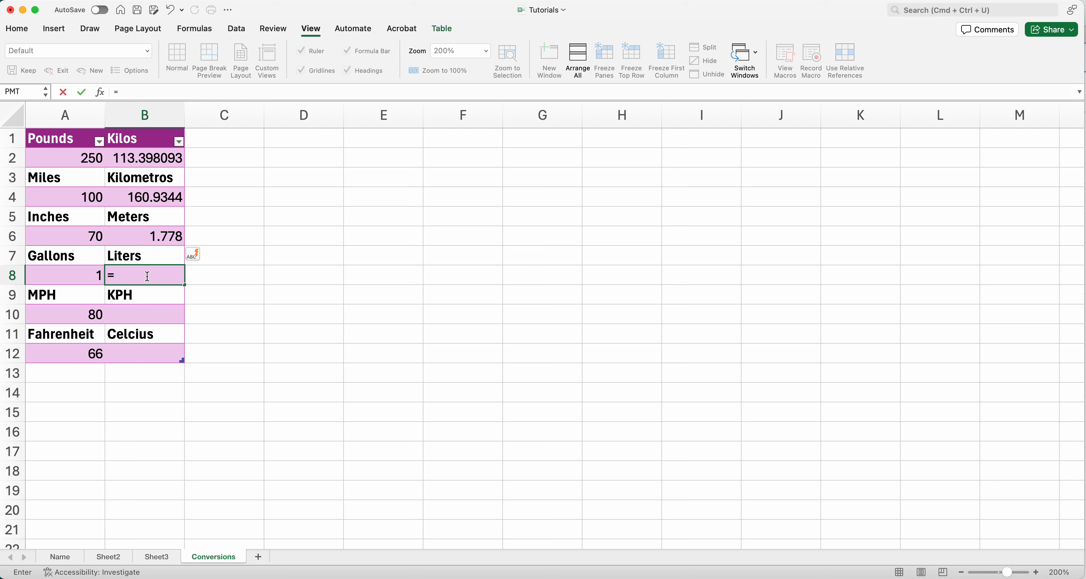
{"action": "type", "text": "convert"}
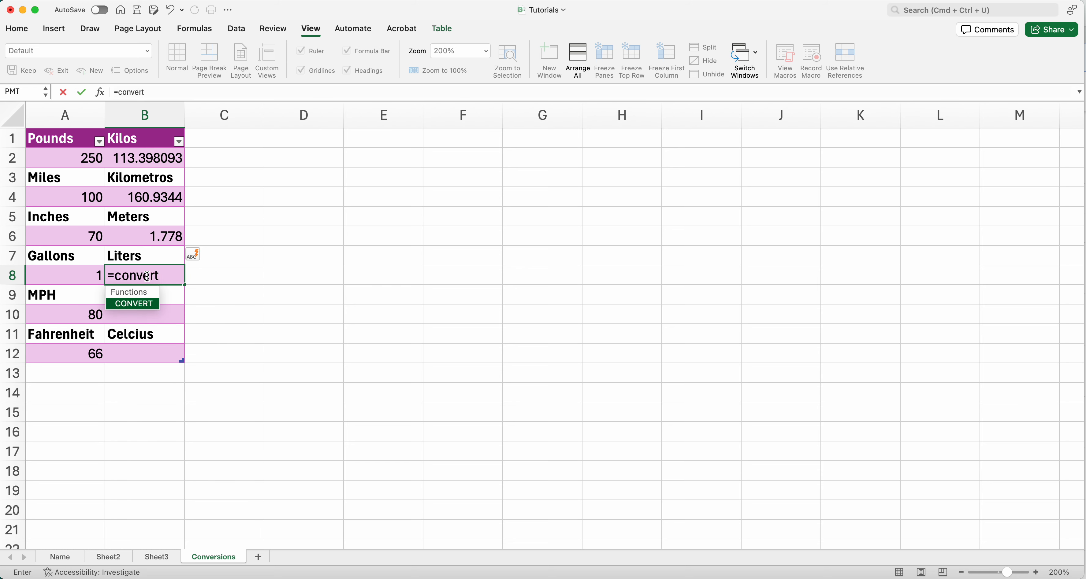
{"action": "type", "text": "("}
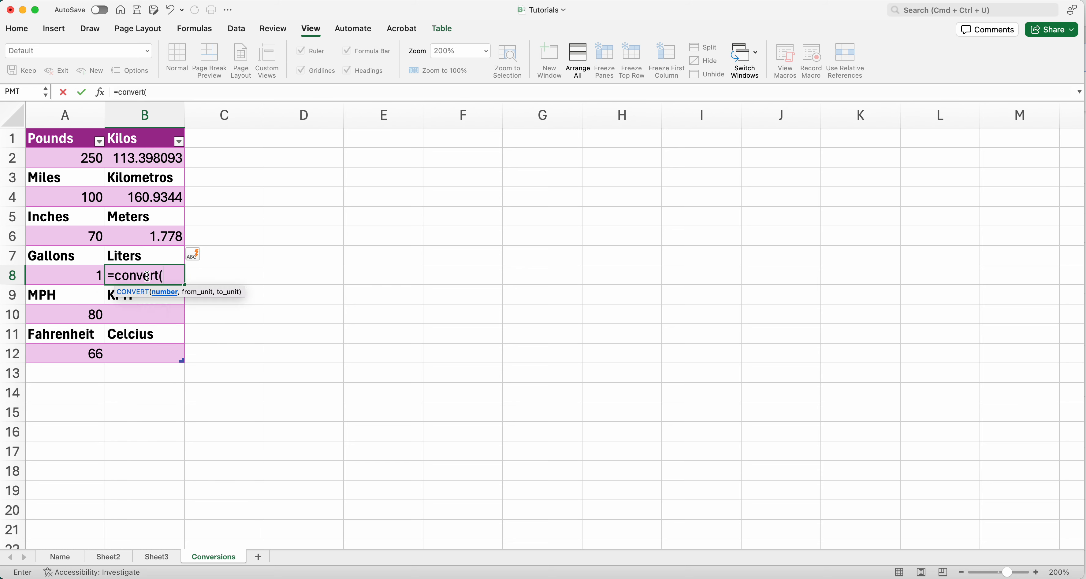
{"action": "left_click", "coordinate": [87, 277]}
{"action": "type", "text": "."}
{"action": "key", "text": "BackSpace"}
{"action": "type", "text": ","}
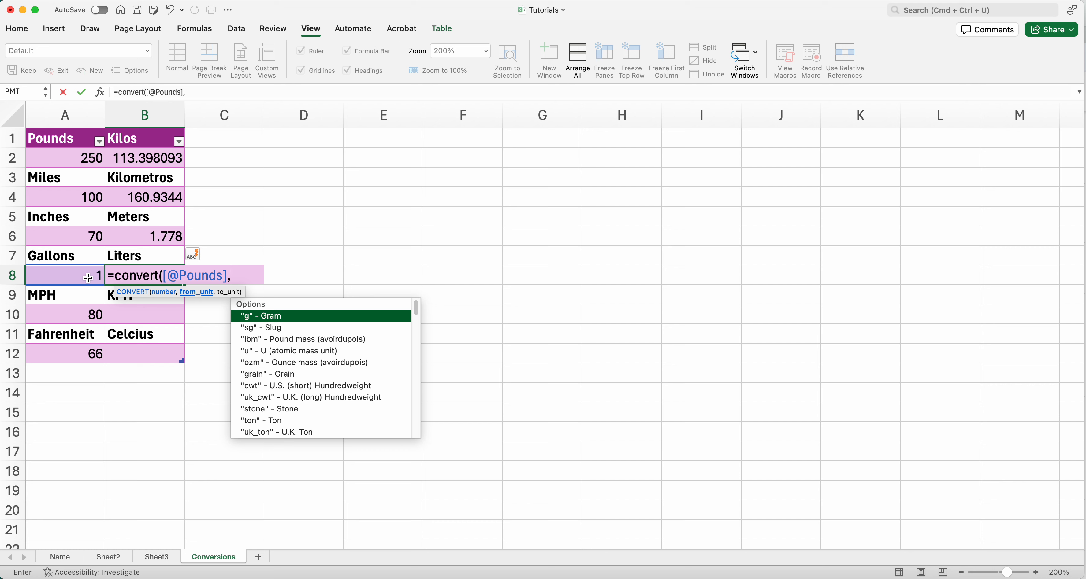
{"action": "type", "text": "\"gal\"."}
Step: Set the B8 formula's units from "gal" to "l" and enter it
{"action": "key", "text": "BackSpace"}
{"action": "type", "text": ","}
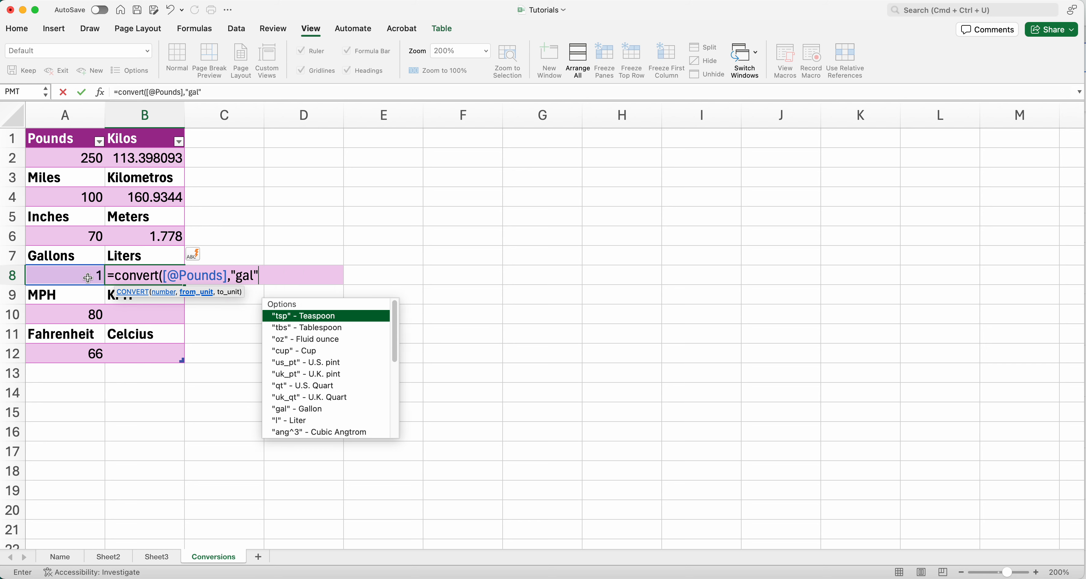
{"action": "type", "text": "\"l"}
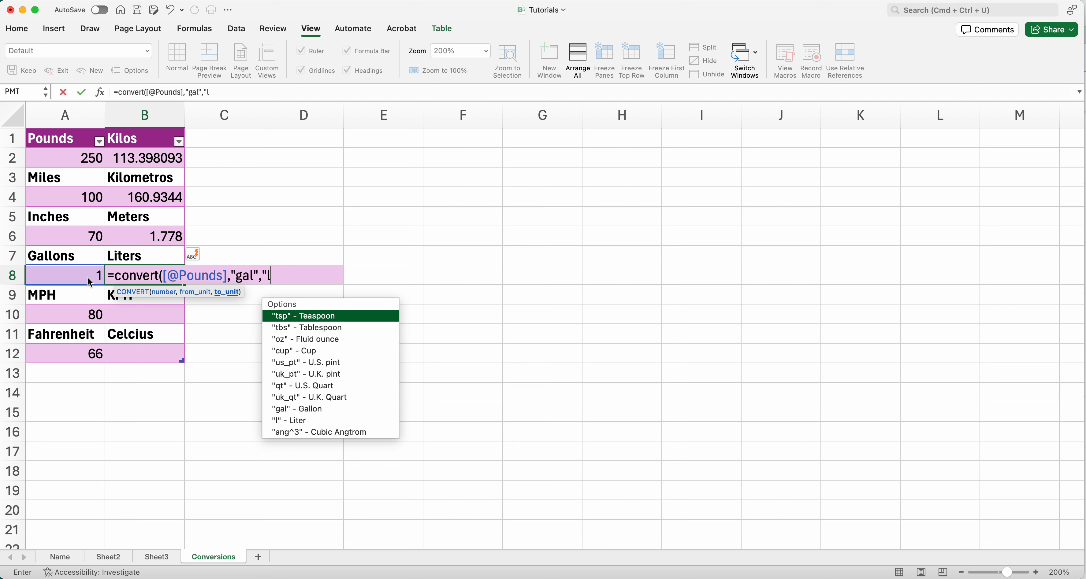
{"action": "type", "text": ":"}
{"action": "key", "text": "BackSpace"}
{"action": "type", "text": "\")"}
{"action": "key", "text": "Return"}
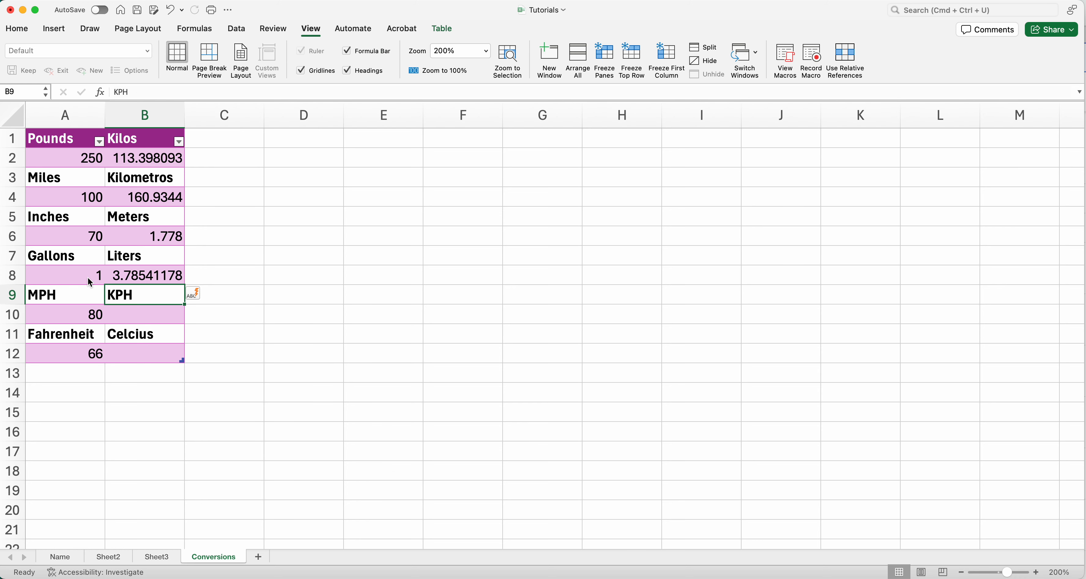
Step: Start a CONVERT formula in the KPH cell B10 referencing the 80 beside it with "mph" as the source unit
{"action": "left_click", "coordinate": [89, 279]}
{"action": "left_click", "coordinate": [142, 279]}
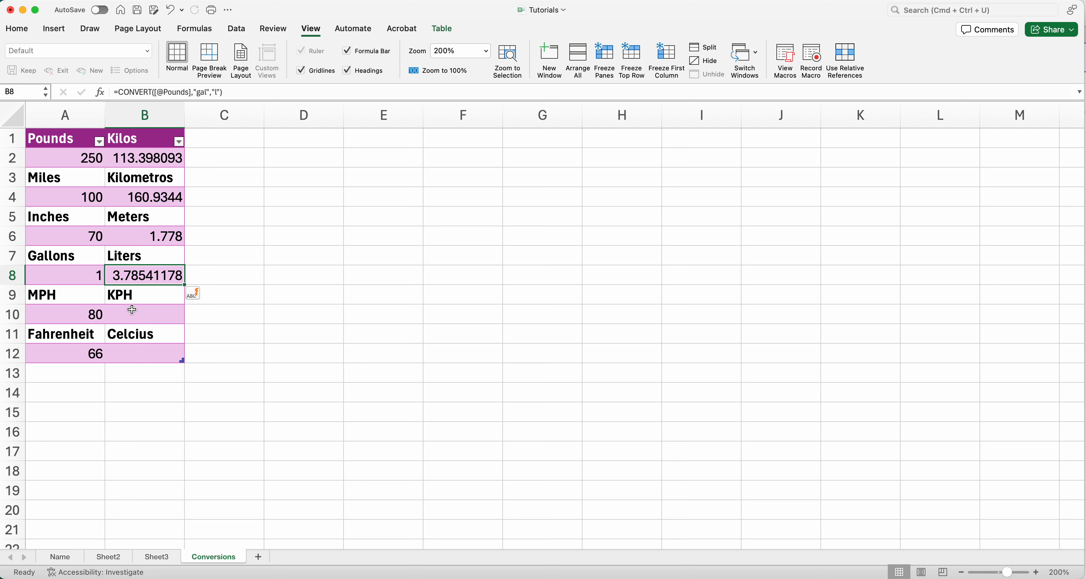
{"action": "left_click", "coordinate": [95, 316]}
{"action": "left_click", "coordinate": [142, 315]}
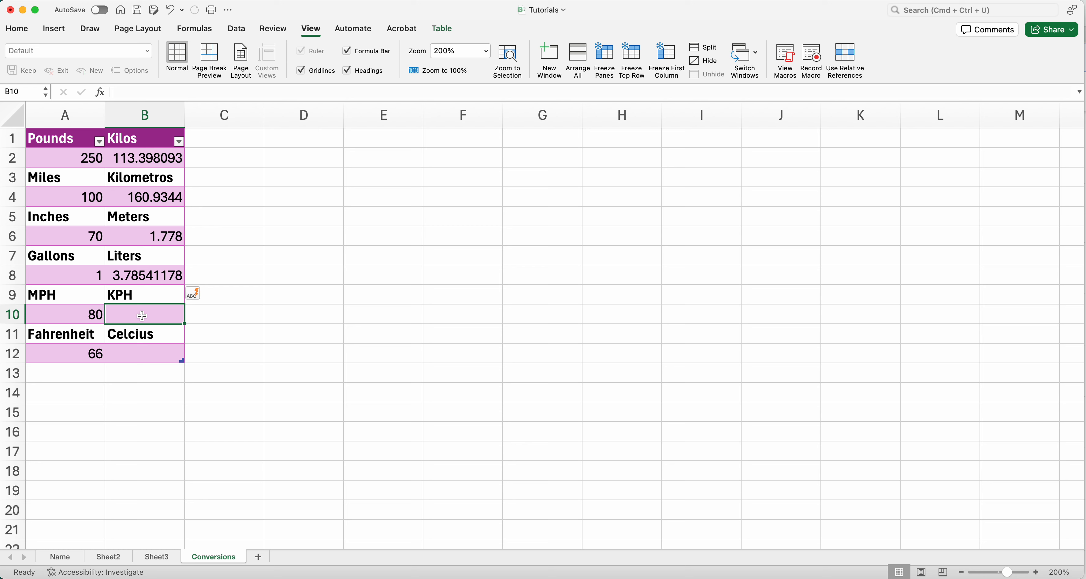
{"action": "type", "text": "=con"}
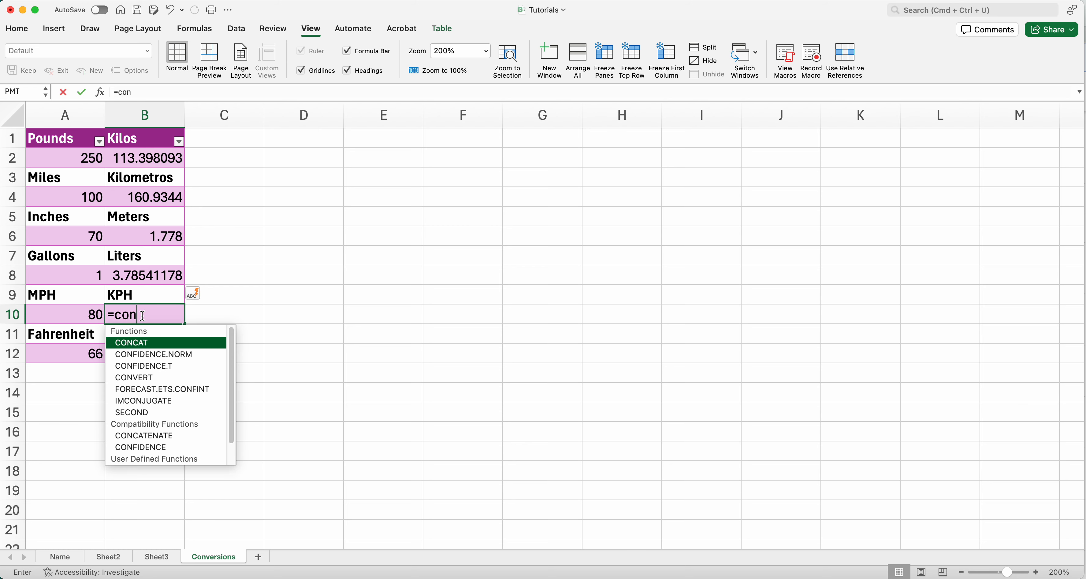
{"action": "type", "text": "vert("}
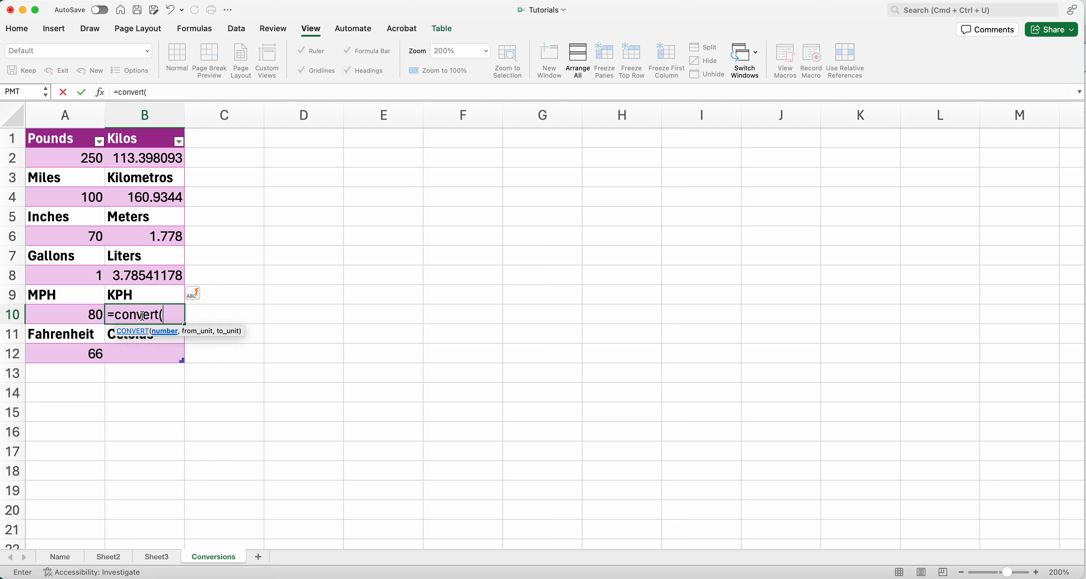
{"action": "left_click", "coordinate": [99, 317]}
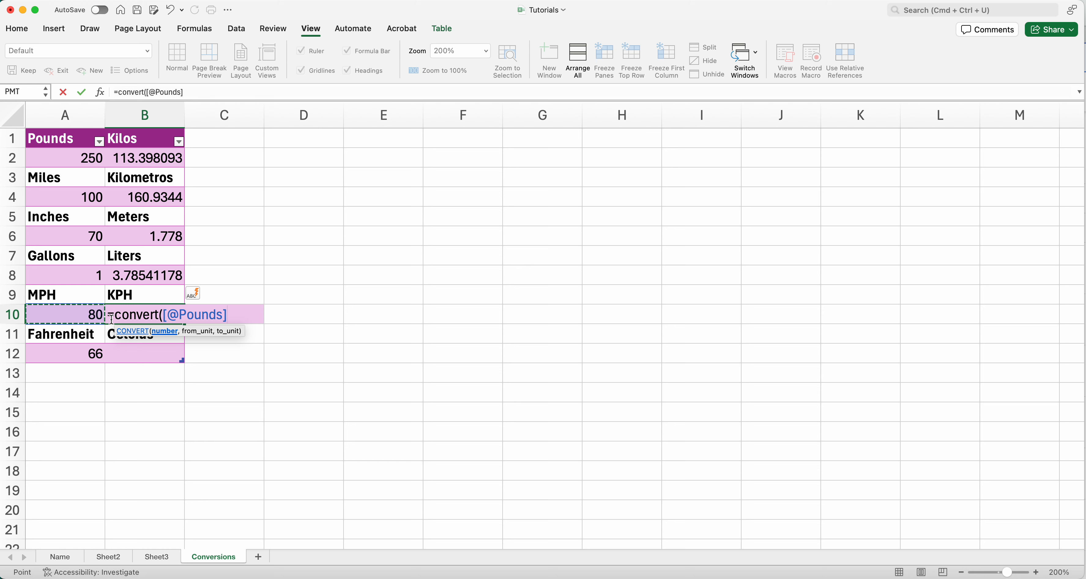
{"action": "type", "text": ",\""}
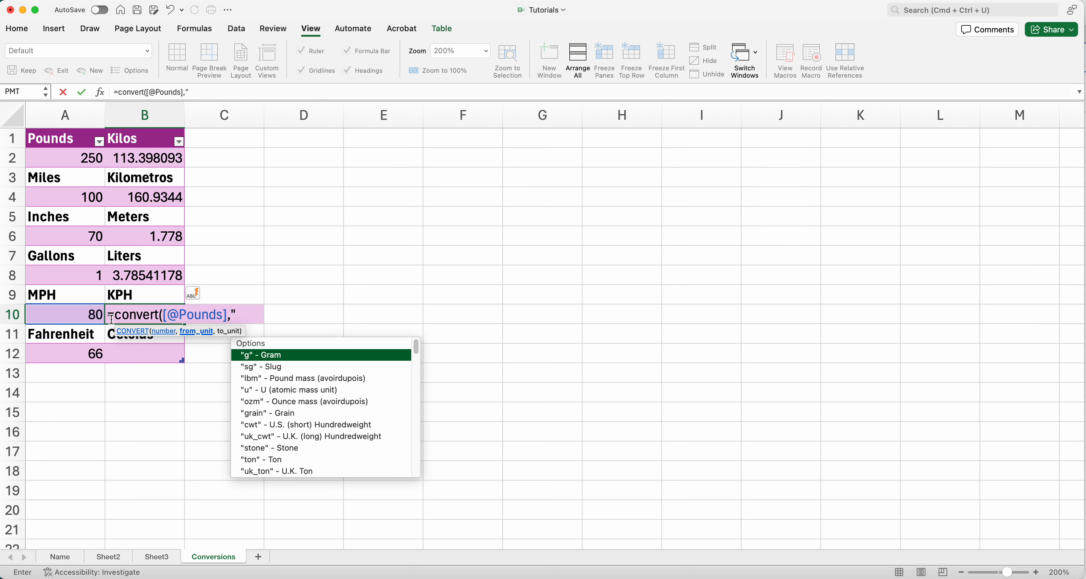
{"action": "type", "text": "mph"}
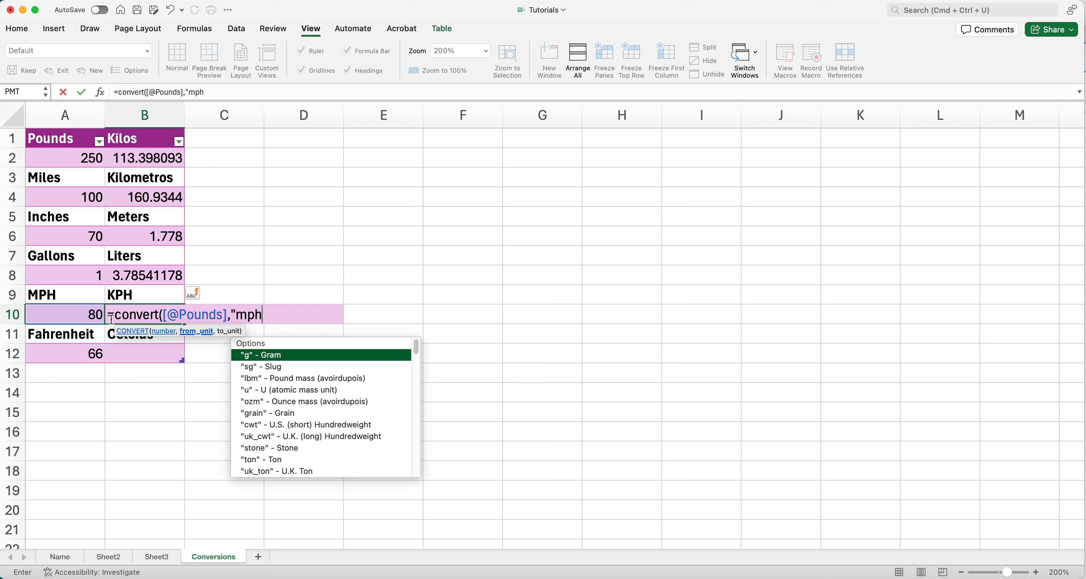
{"action": "type", "text": "\","}
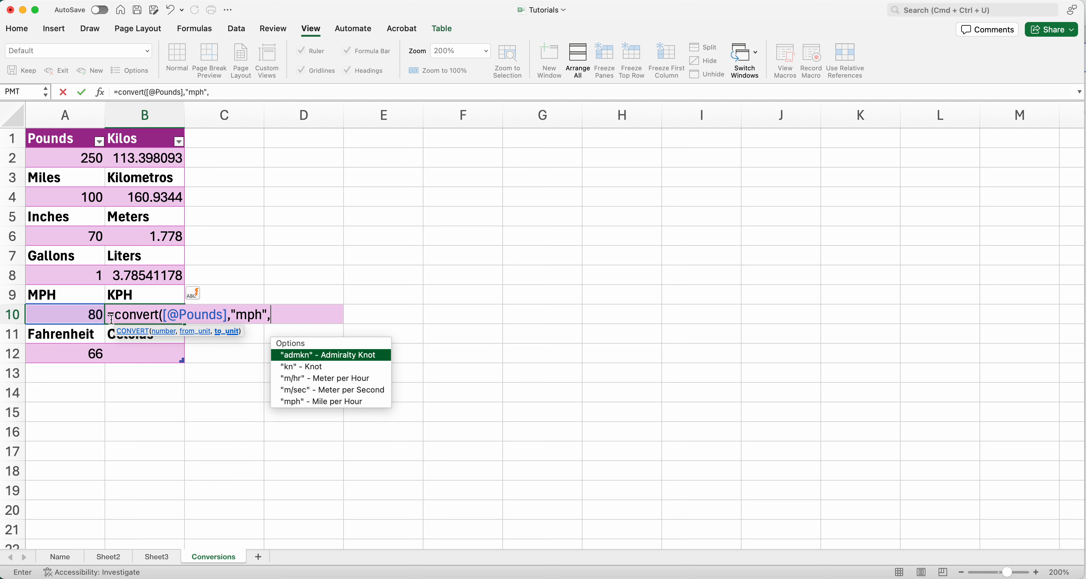
{"action": "type", "text": "\"K"}
Step: Complete the B10 formula with "km/hr" as the target unit and enter it
{"action": "key", "text": "BackSpace"}
{"action": "type", "text": "km/hr\")"}
{"action": "key", "text": "Return"}
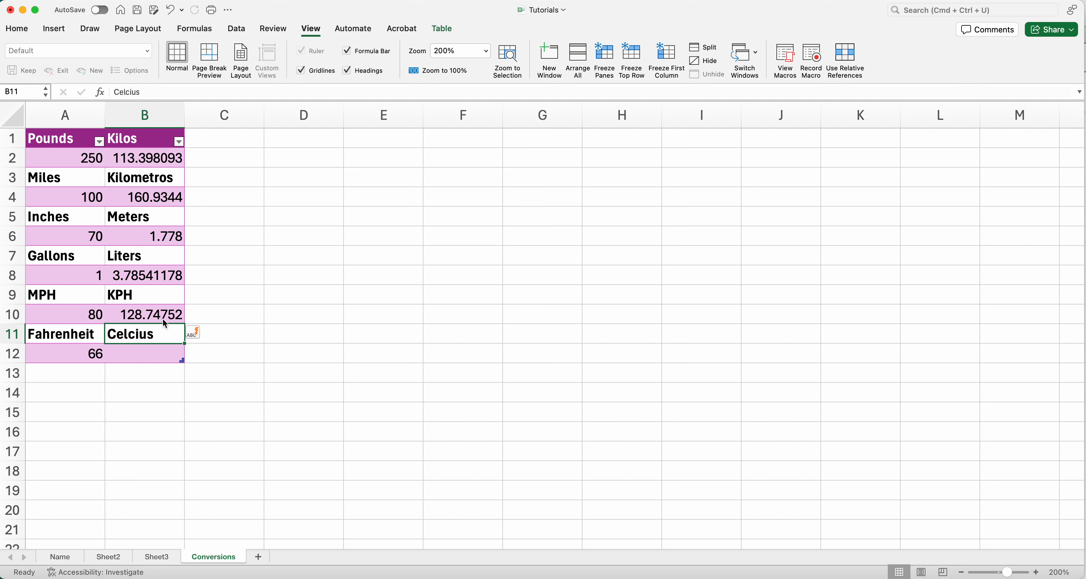
Step: Start a CONVERT formula in the Celcius cell B12 referencing the Fahrenheit value 66 beside it
{"action": "left_click", "coordinate": [100, 357]}
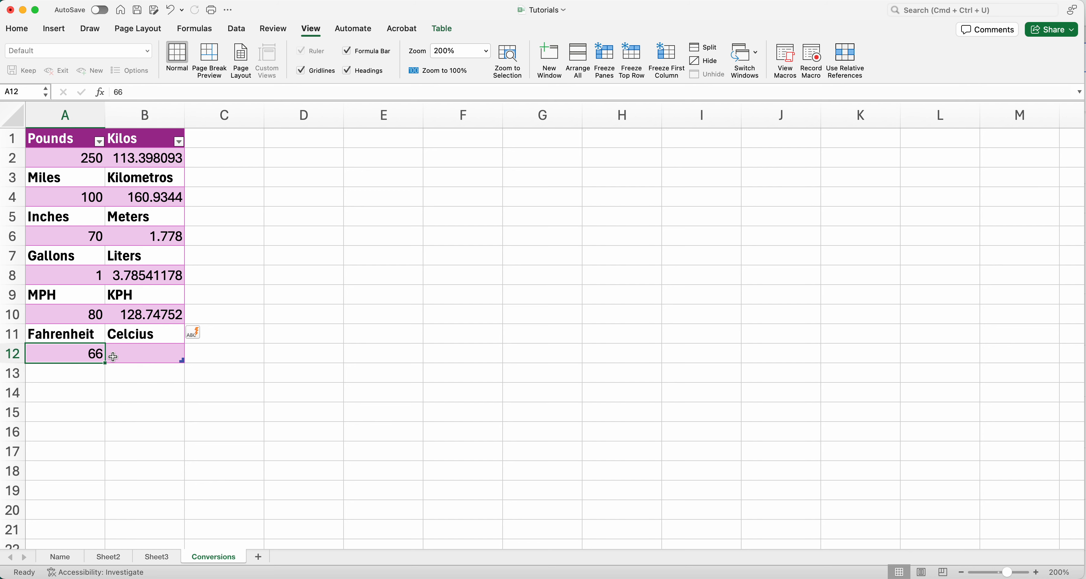
{"action": "left_click", "coordinate": [158, 358]}
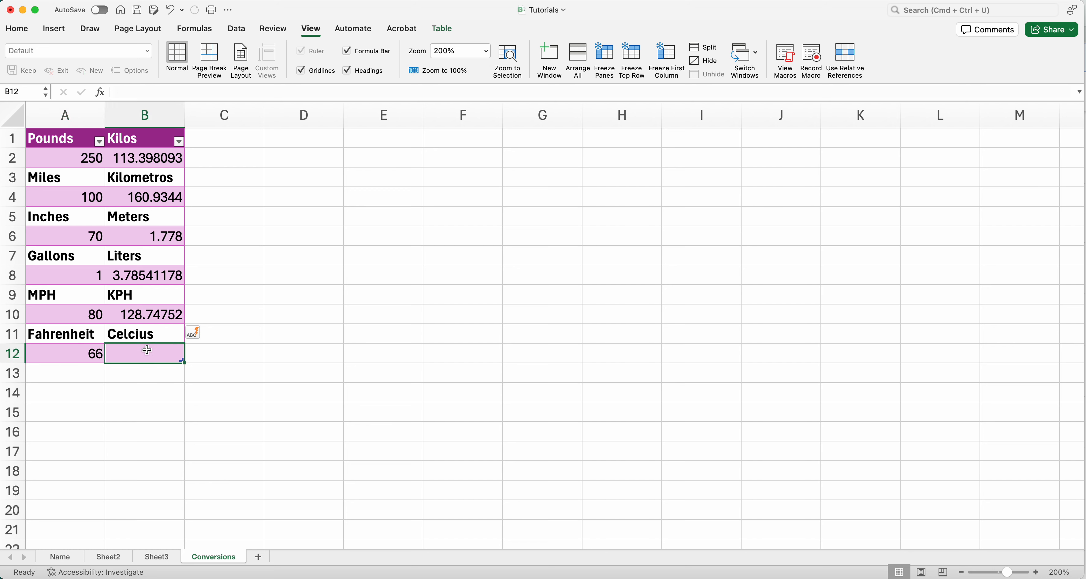
{"action": "type", "text": "=conv"}
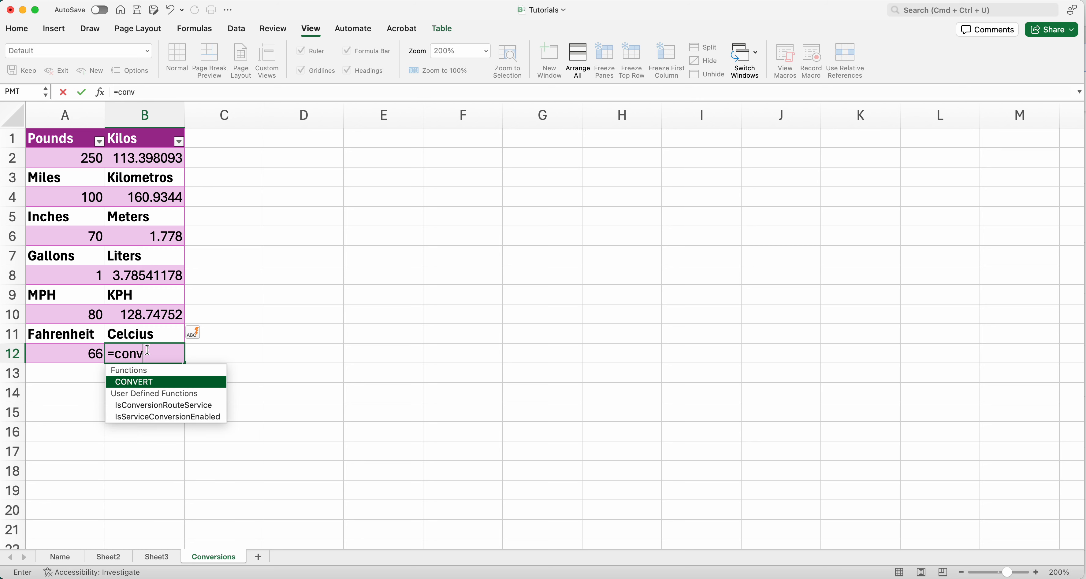
{"action": "type", "text": "ert("}
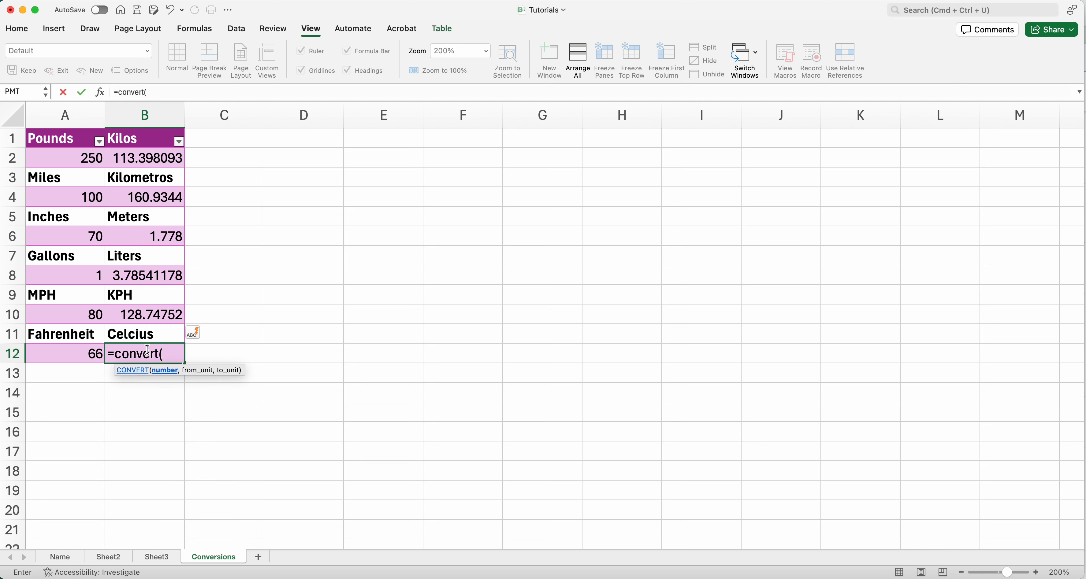
{"action": "left_click", "coordinate": [78, 353]}
{"action": "type", "text": ","}
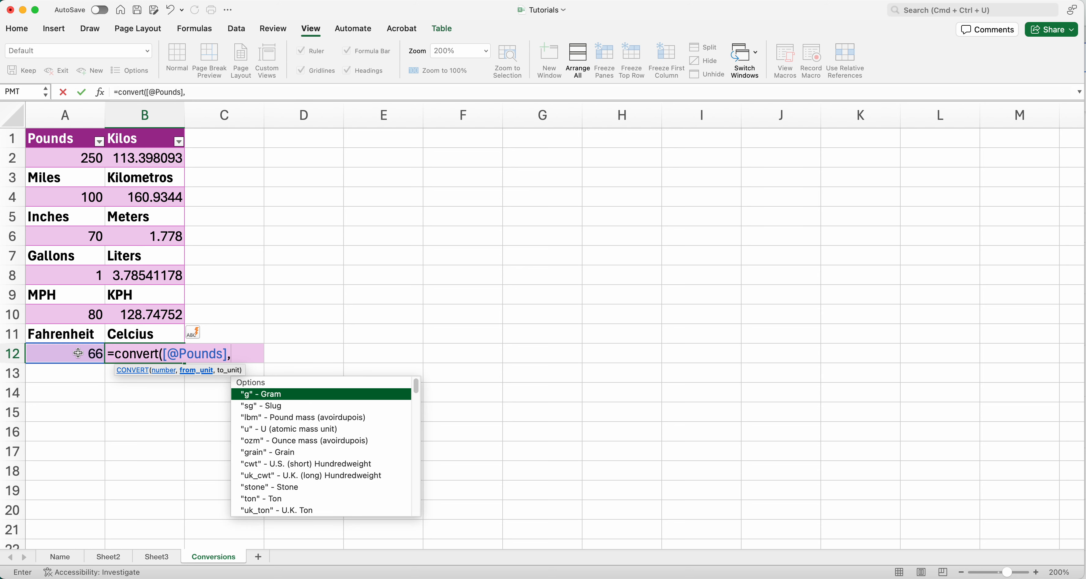
{"action": "type", "text": "\"f\","}
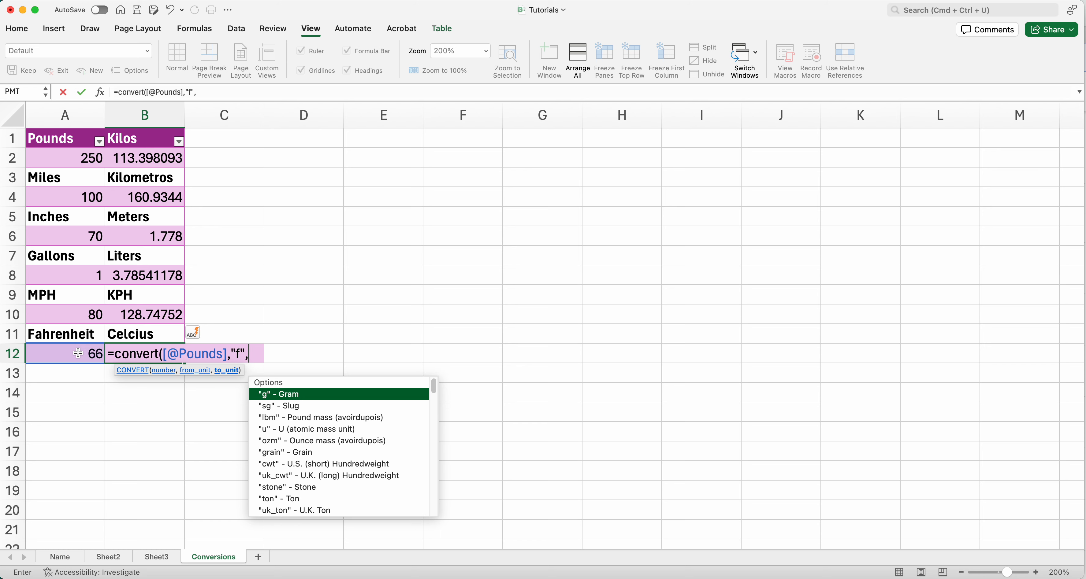
{"action": "type", "text": "\"c\""}
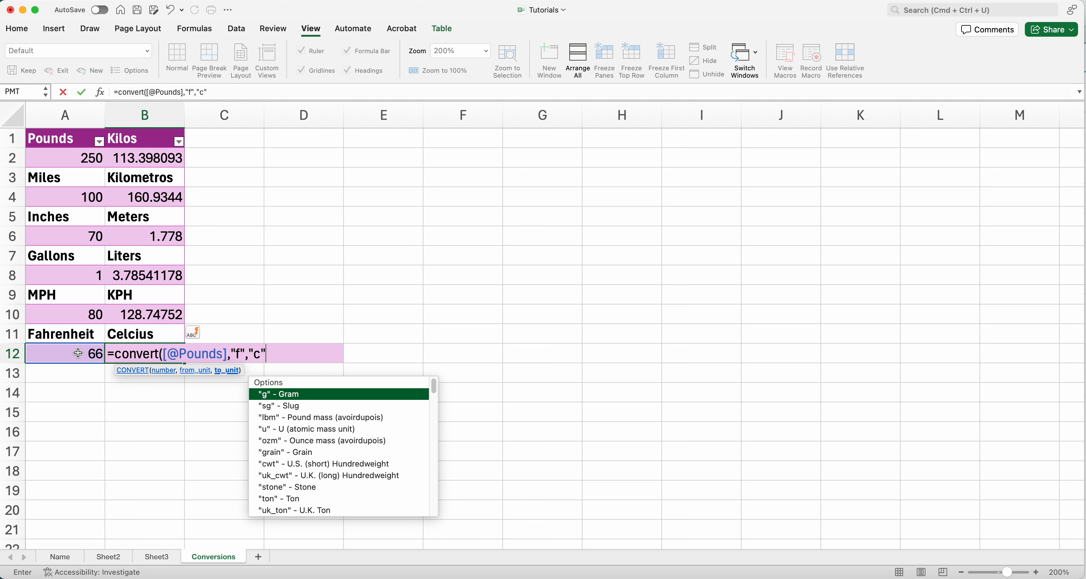
{"action": "type", "text": ")"}
Step: Add lowercase units "f" and "c" to the B12 formula and enter it
{"action": "key", "text": "Return"}
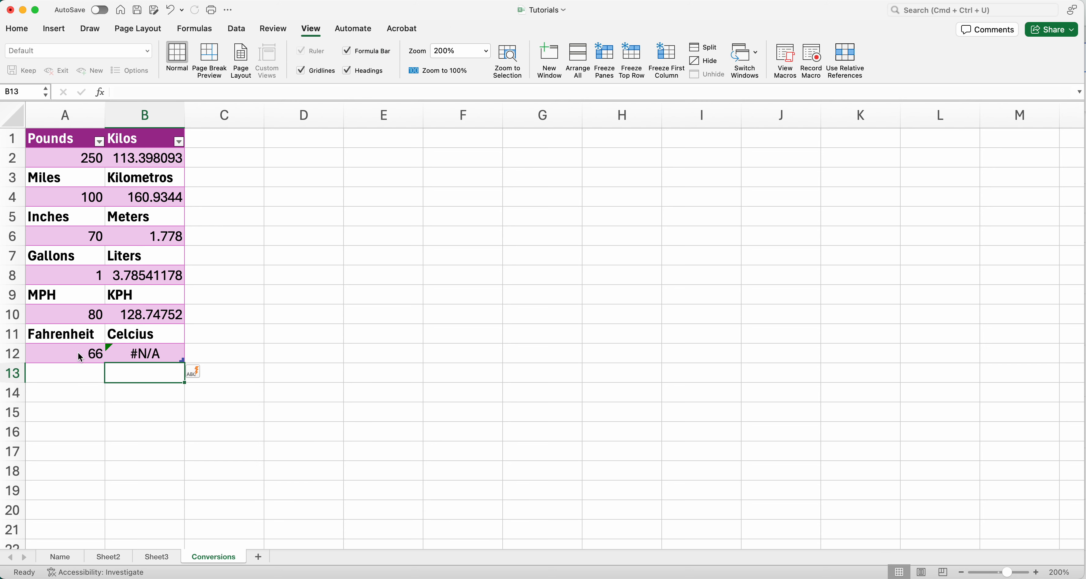
Step: Edit the B12 formula so its units read uppercase "F" and "C", and enter it
{"action": "double_click", "coordinate": [142, 354]}
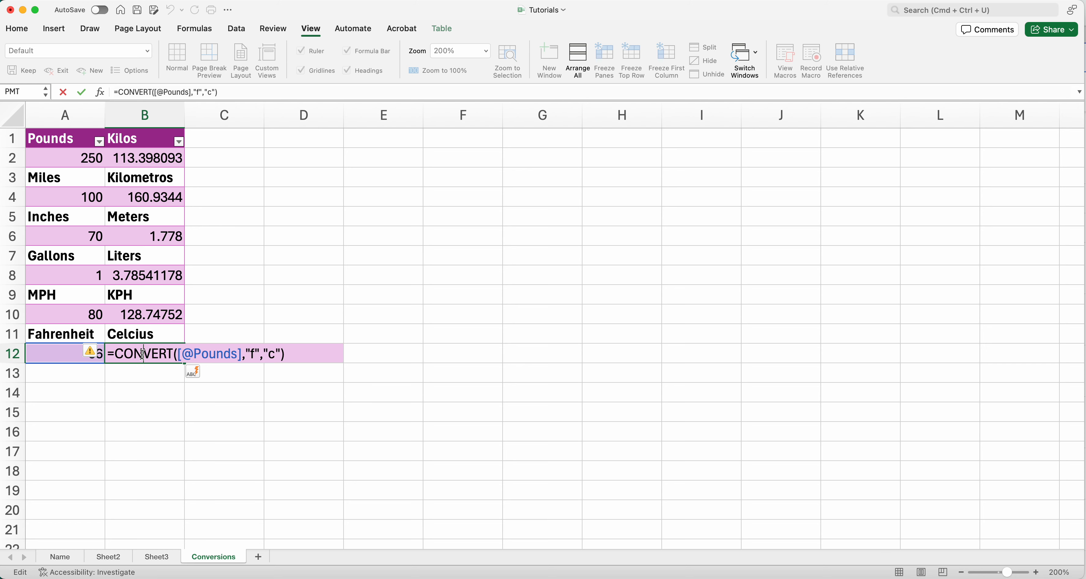
{"action": "left_click", "coordinate": [254, 355]}
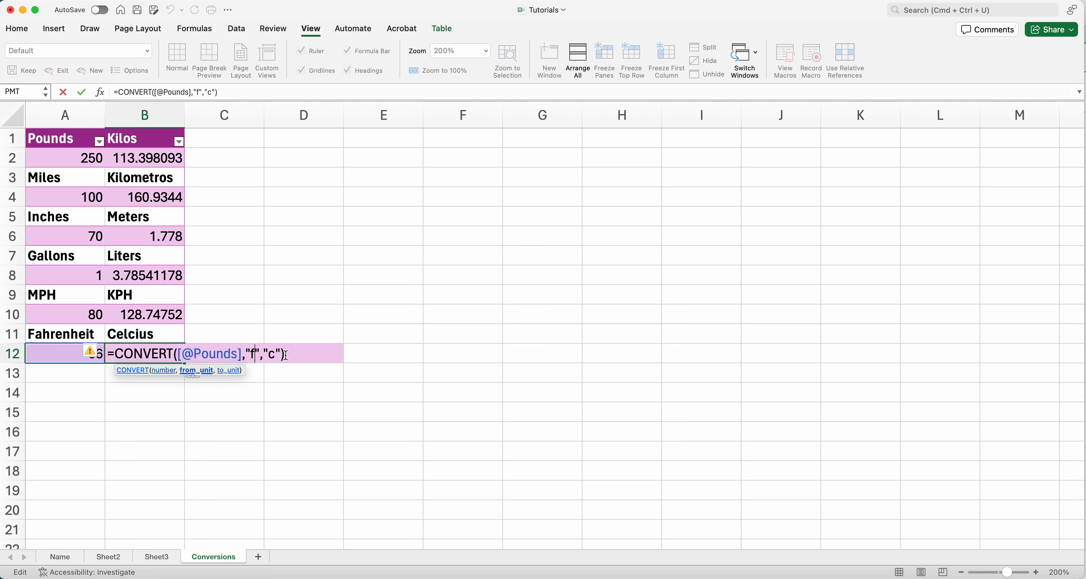
{"action": "key", "text": "BackSpace"}
{"action": "type", "text": "F"}
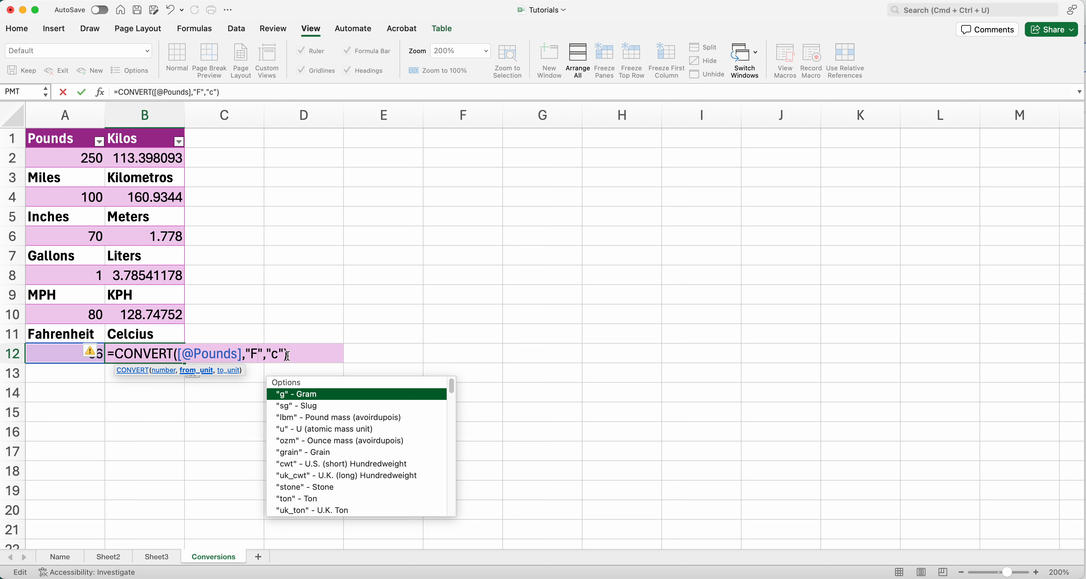
{"action": "left_click", "coordinate": [278, 354]}
{"action": "key", "text": "BackSpace"}
{"action": "type", "text": "C"}
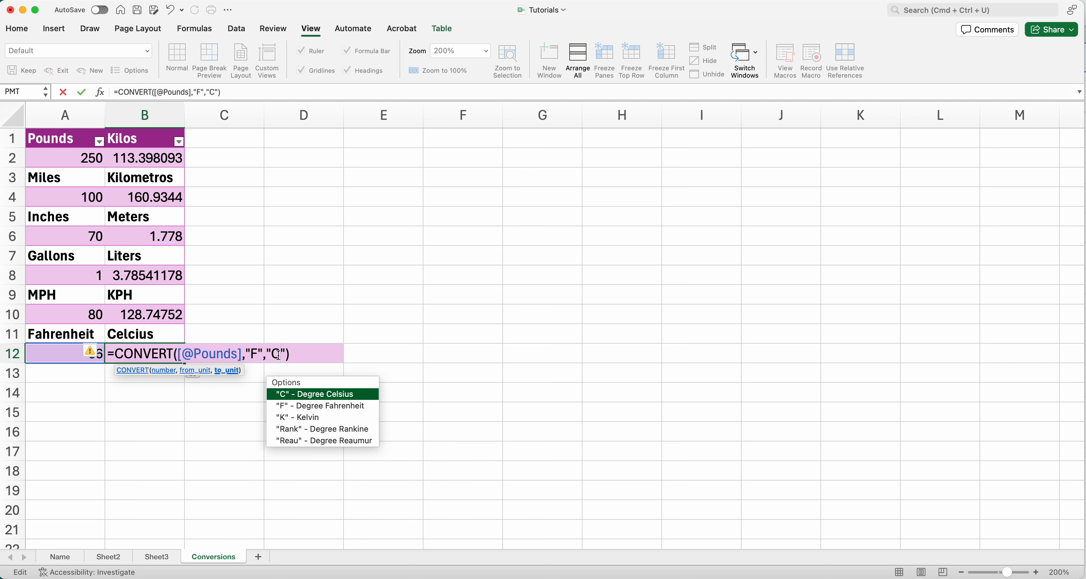
{"action": "key", "text": "Return"}
{"action": "left_click", "coordinate": [140, 353]}
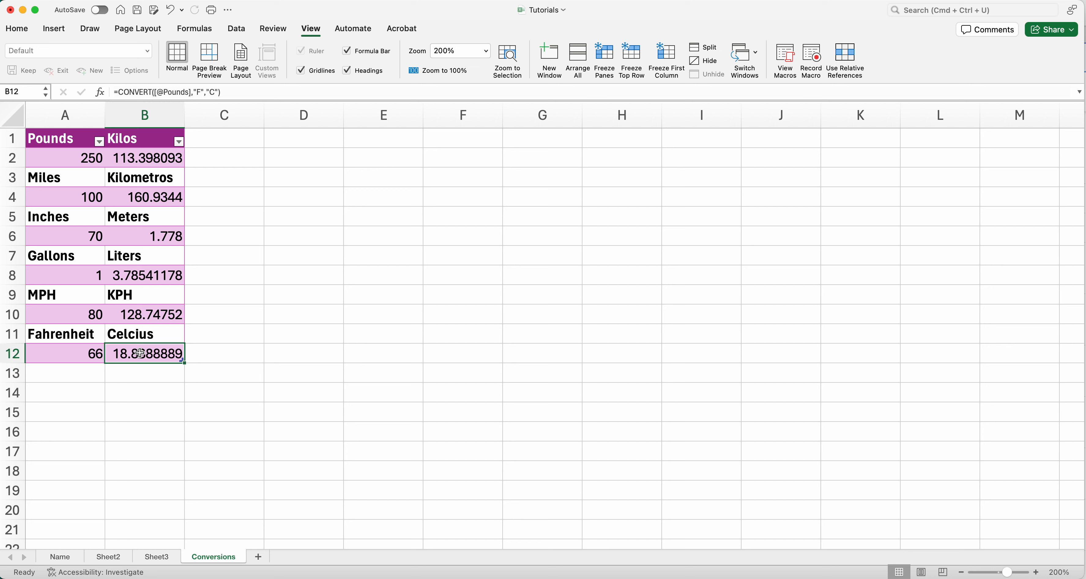
{"action": "left_click", "coordinate": [97, 354]}
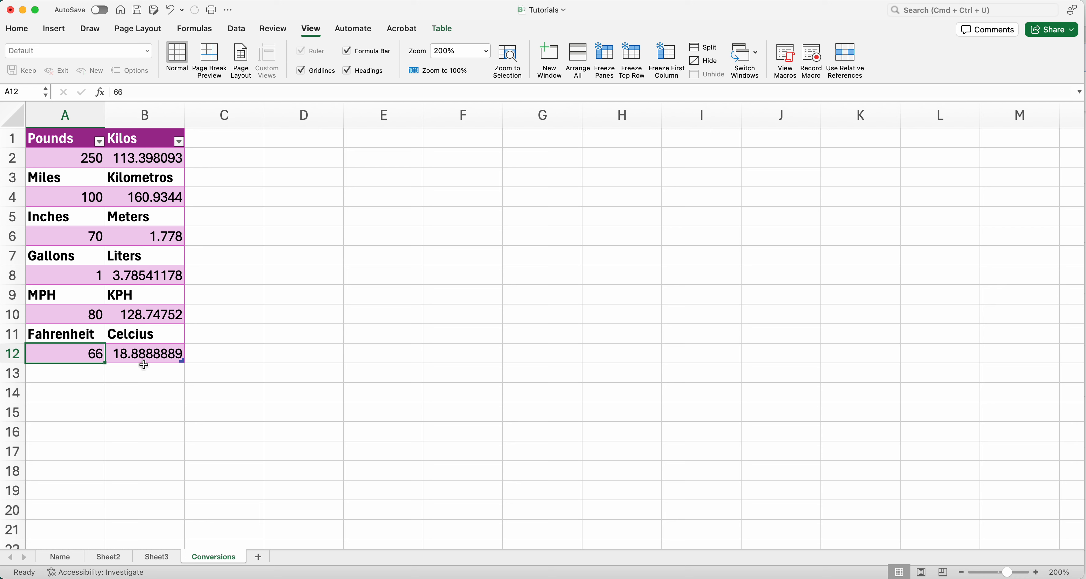
{"action": "left_click", "coordinate": [144, 359]}
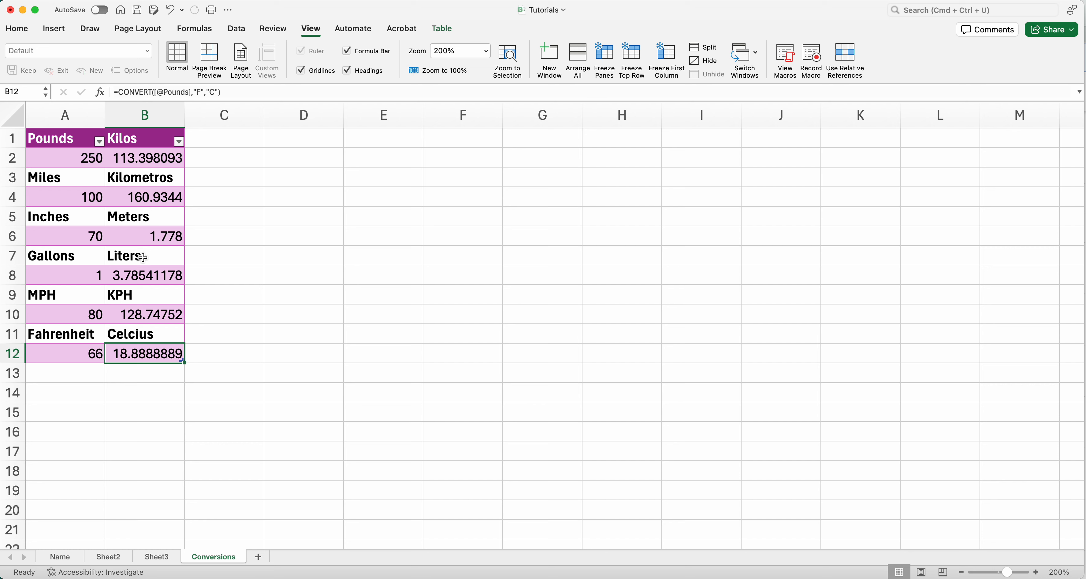
{"action": "left_click", "coordinate": [80, 376]}
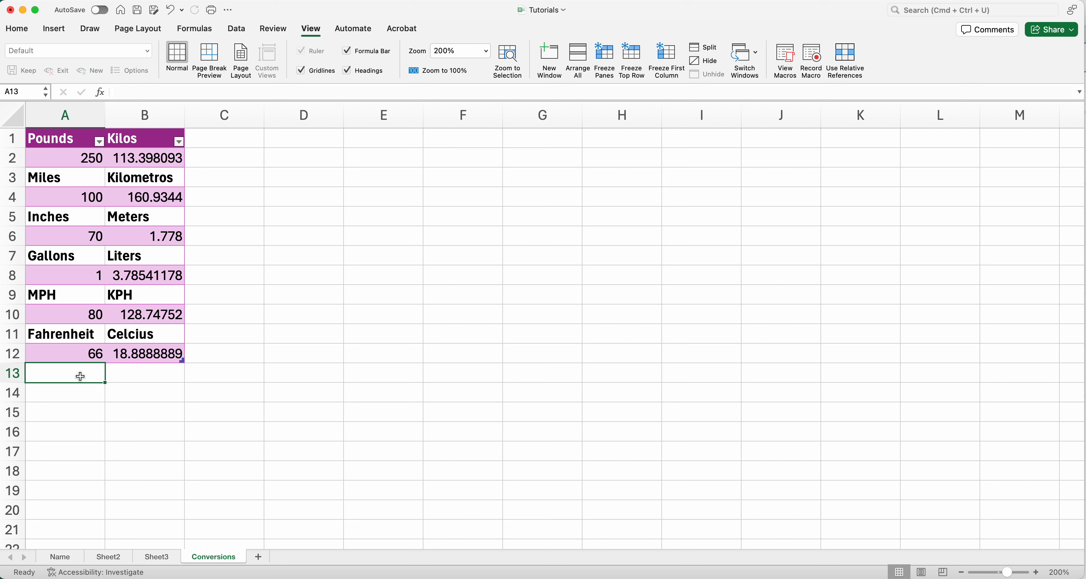